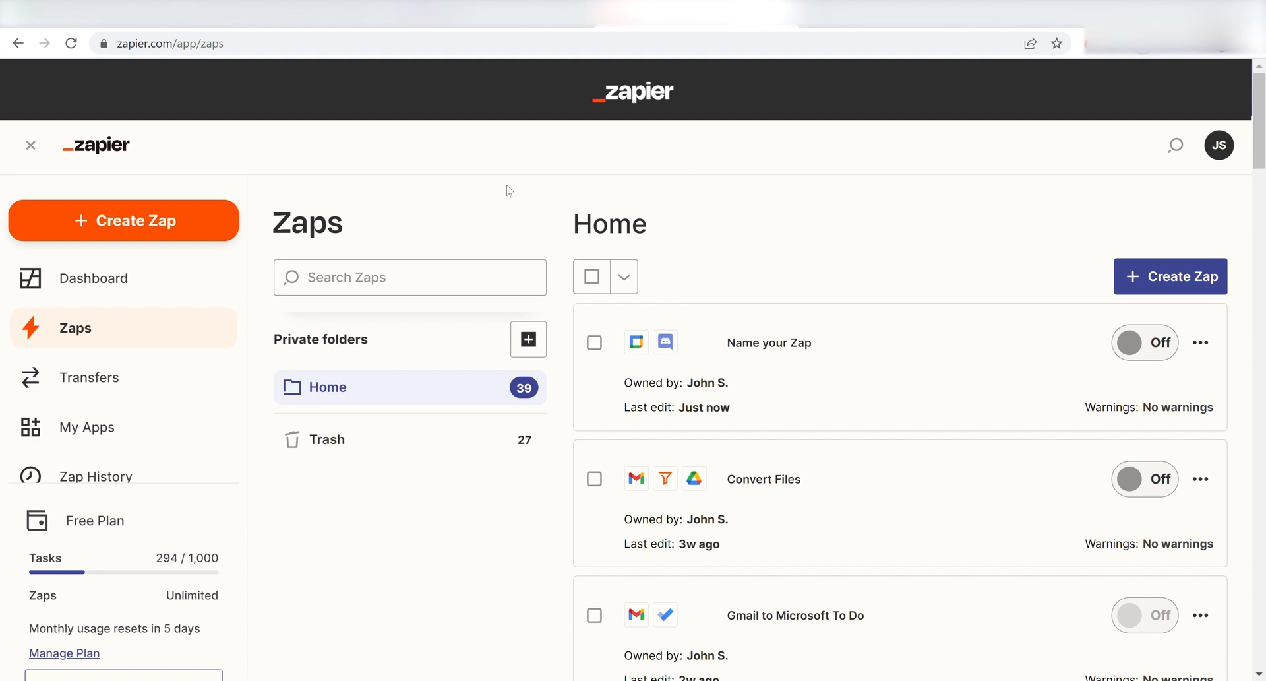
# Step: Create a new Zap triggered by the New Form Response event in Google Forms
pyautogui.click(156, 234)
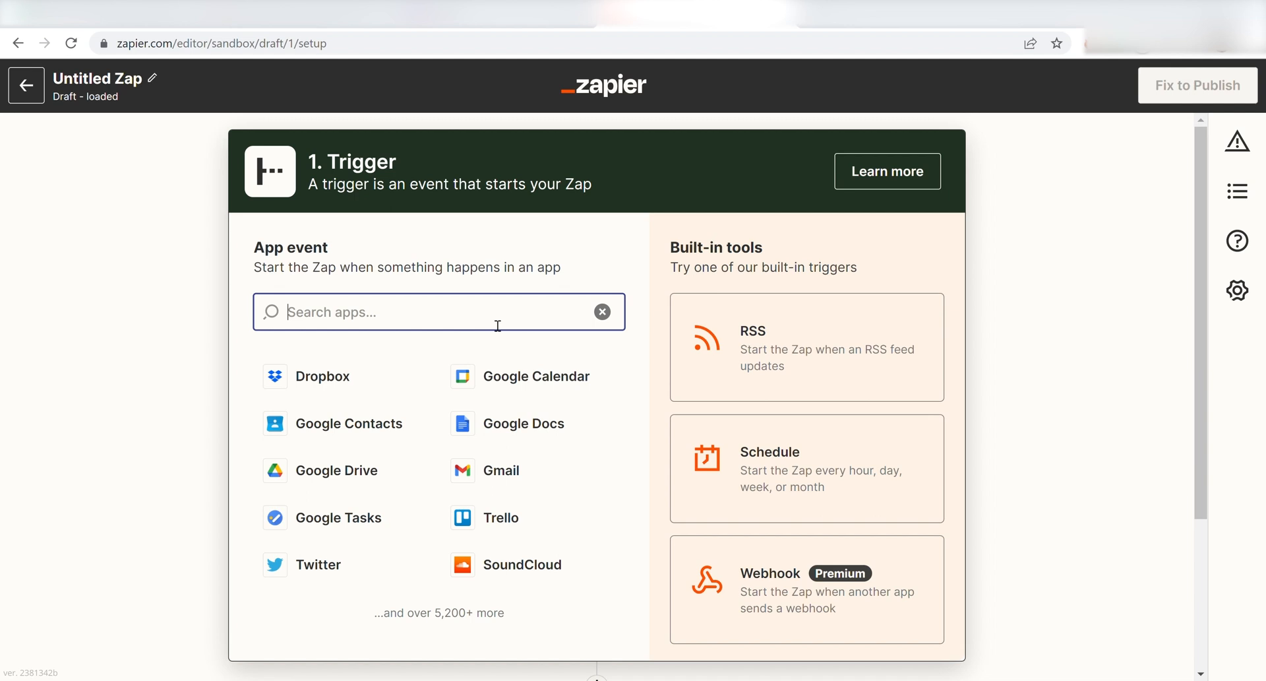
pyautogui.write('google forms')
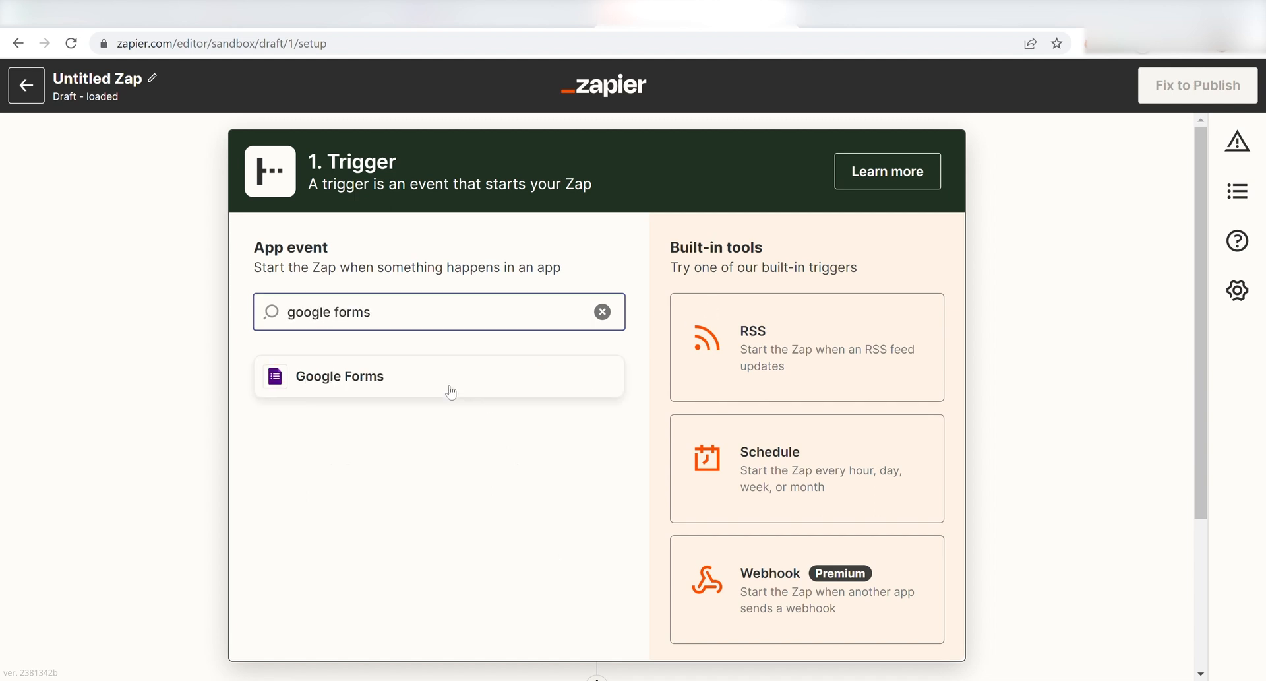
pyautogui.click(496, 385)
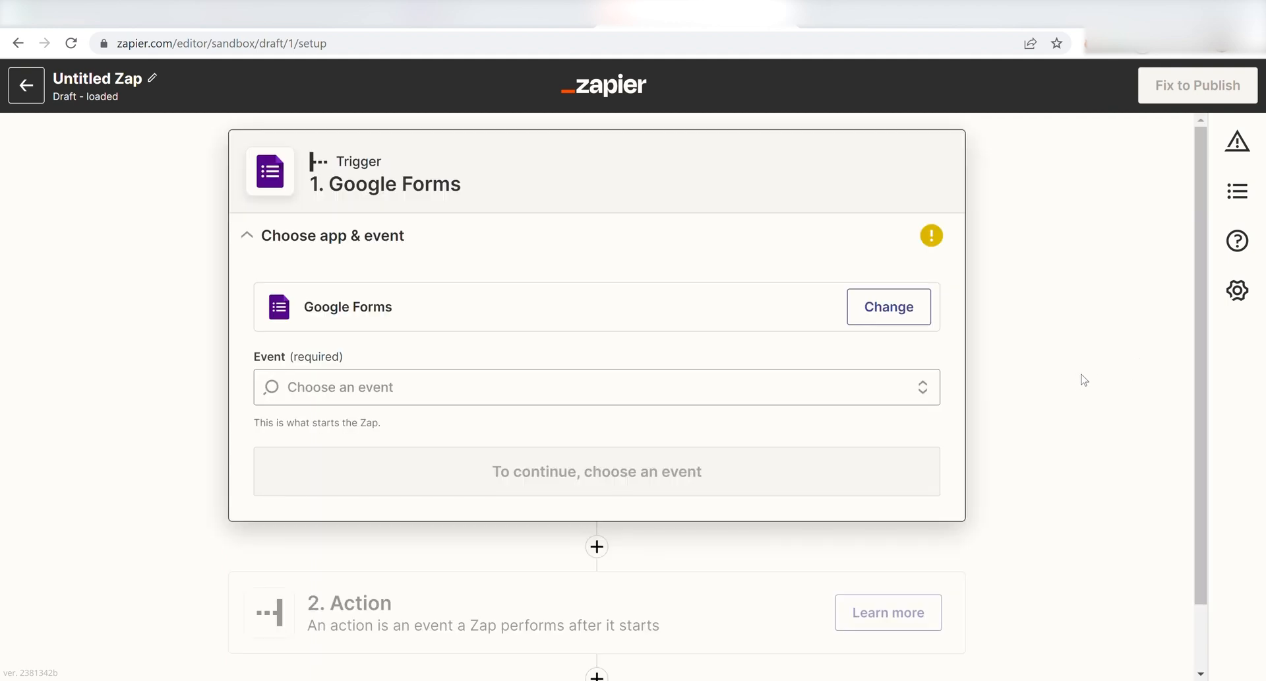
pyautogui.click(855, 396)
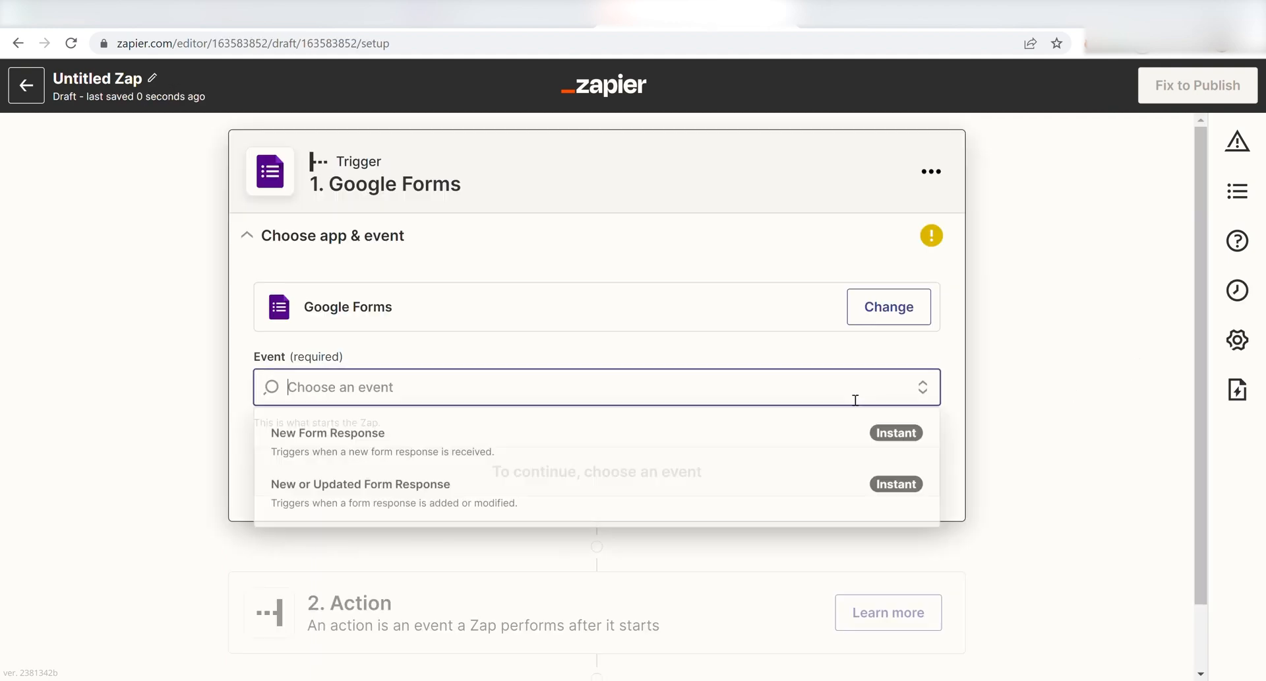
pyautogui.click(731, 449)
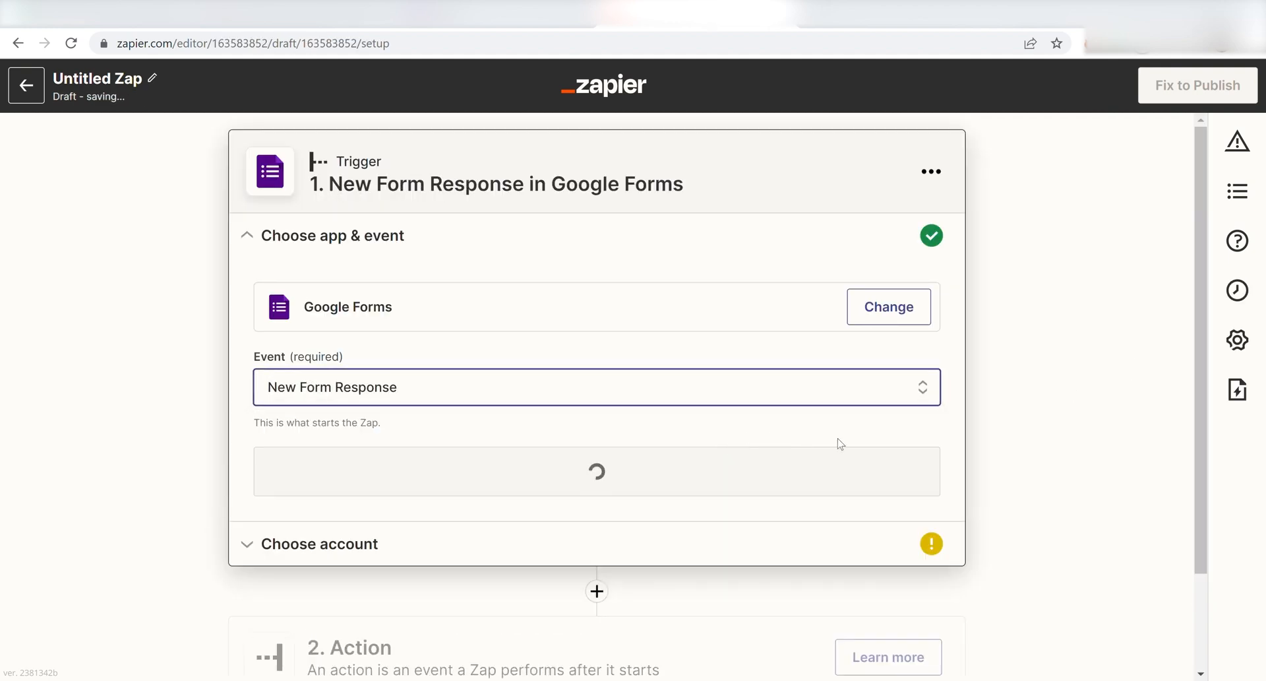
pyautogui.click(769, 471)
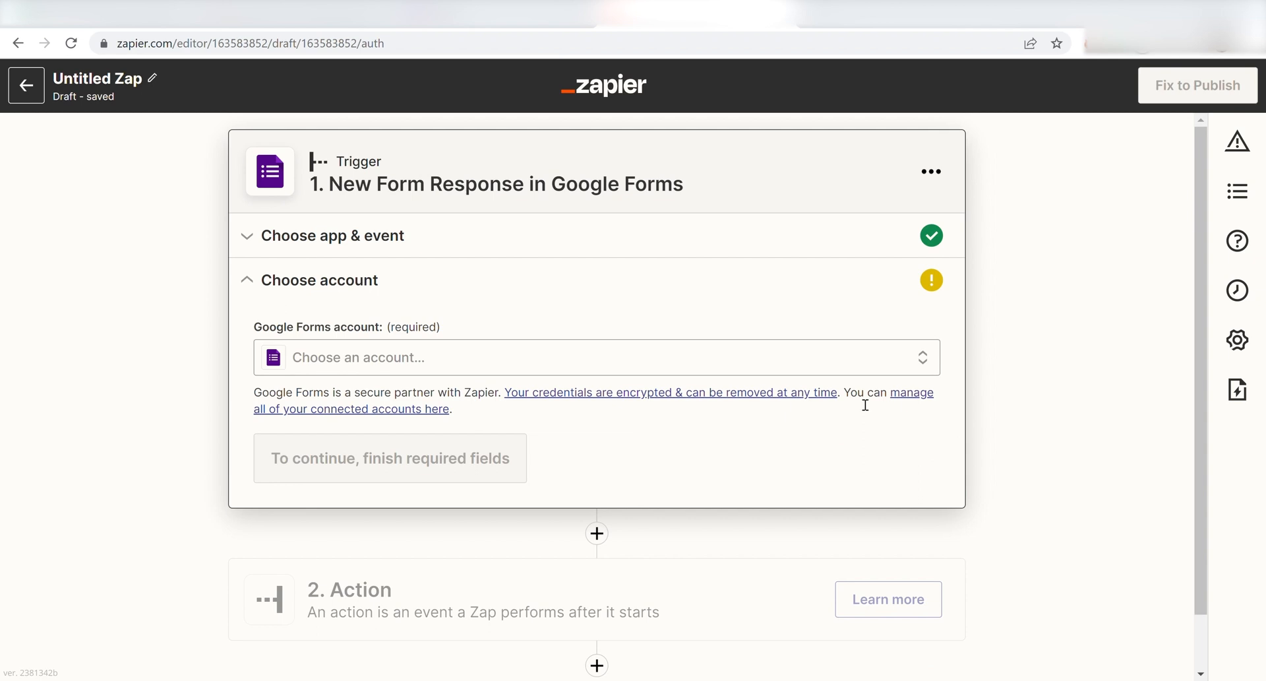
# Step: Connect the Google Forms account to the trigger, allow Zapier access to it, and continue to the trigger setup
pyautogui.click(804, 367)
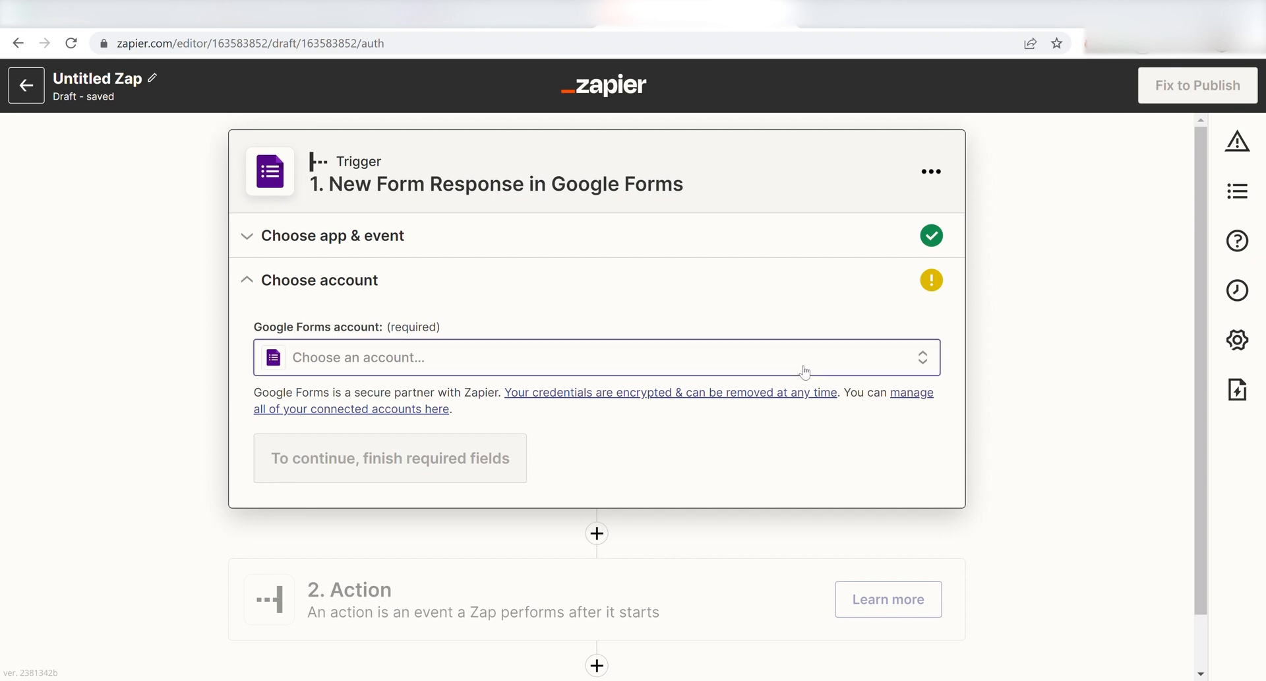
pyautogui.click(528, 512)
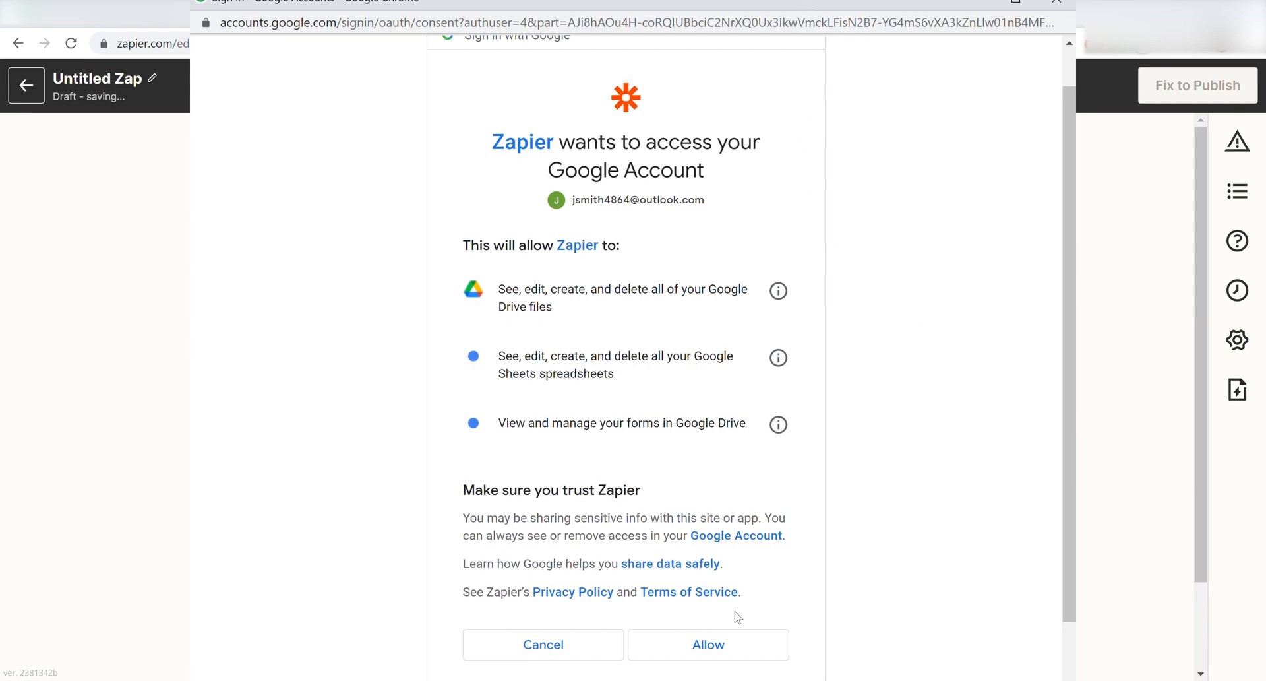
pyautogui.click(726, 643)
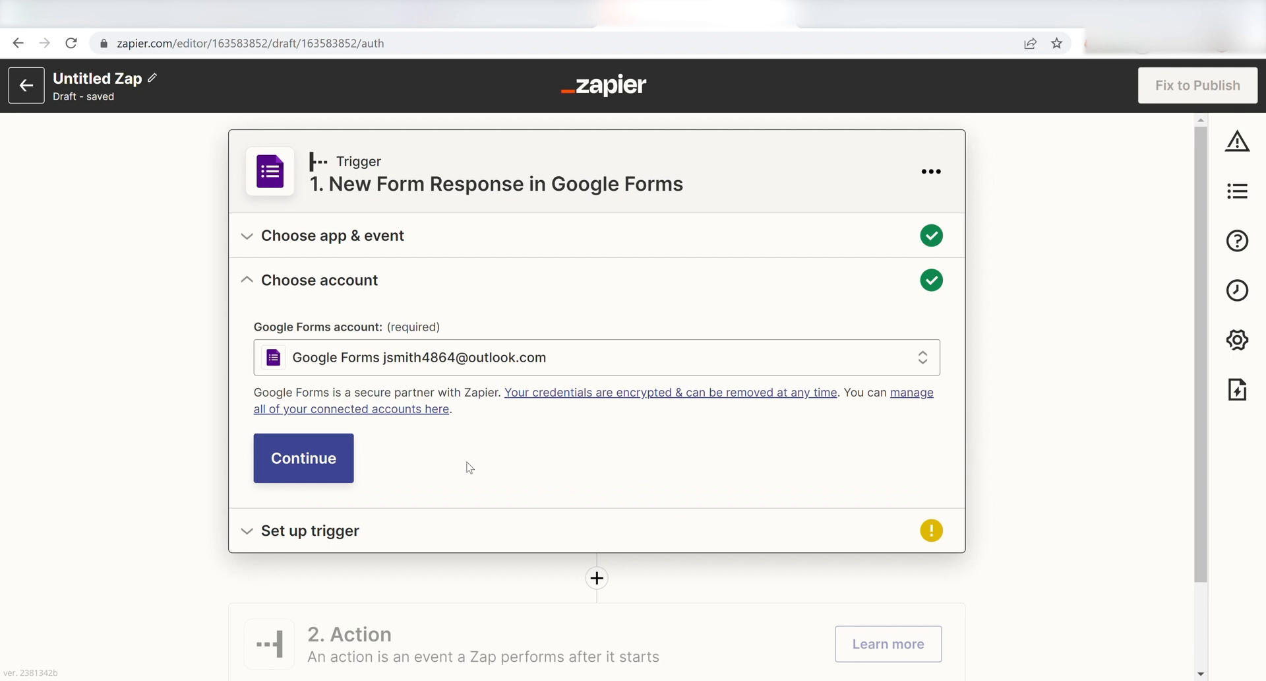
pyautogui.click(349, 467)
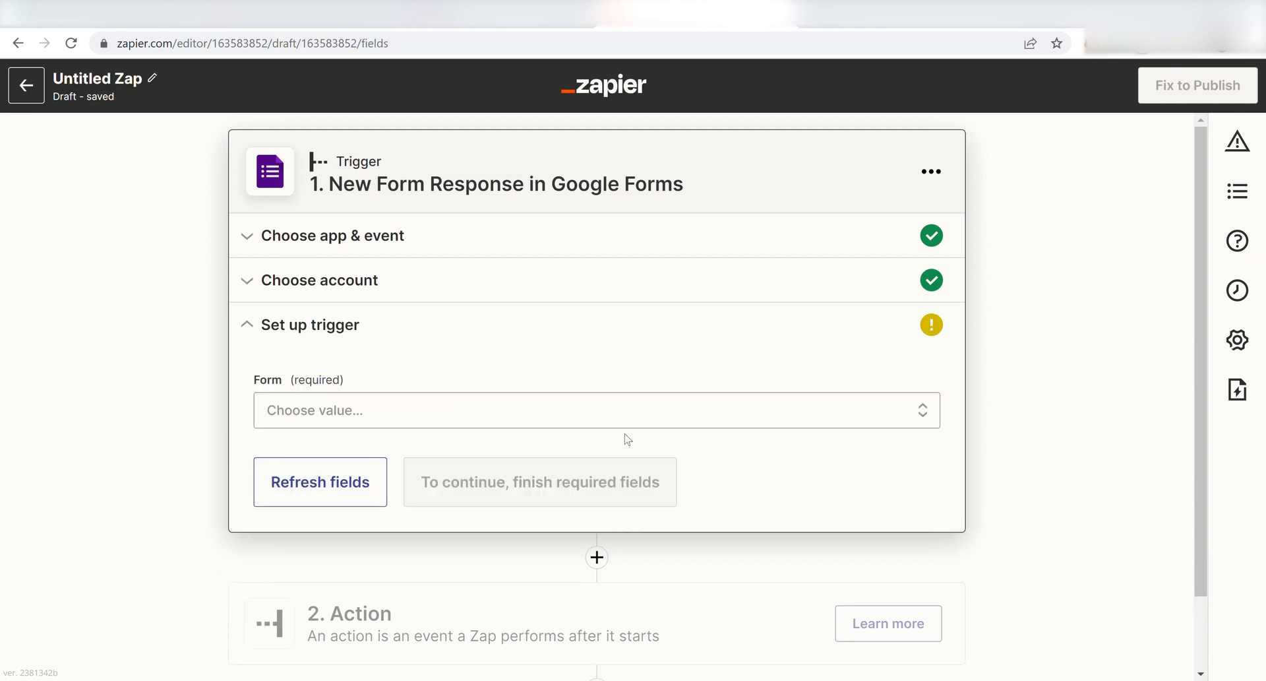
# Step: Set the trigger's form to Company overview survey, test the trigger, and continue with the sample response
pyautogui.click(638, 415)
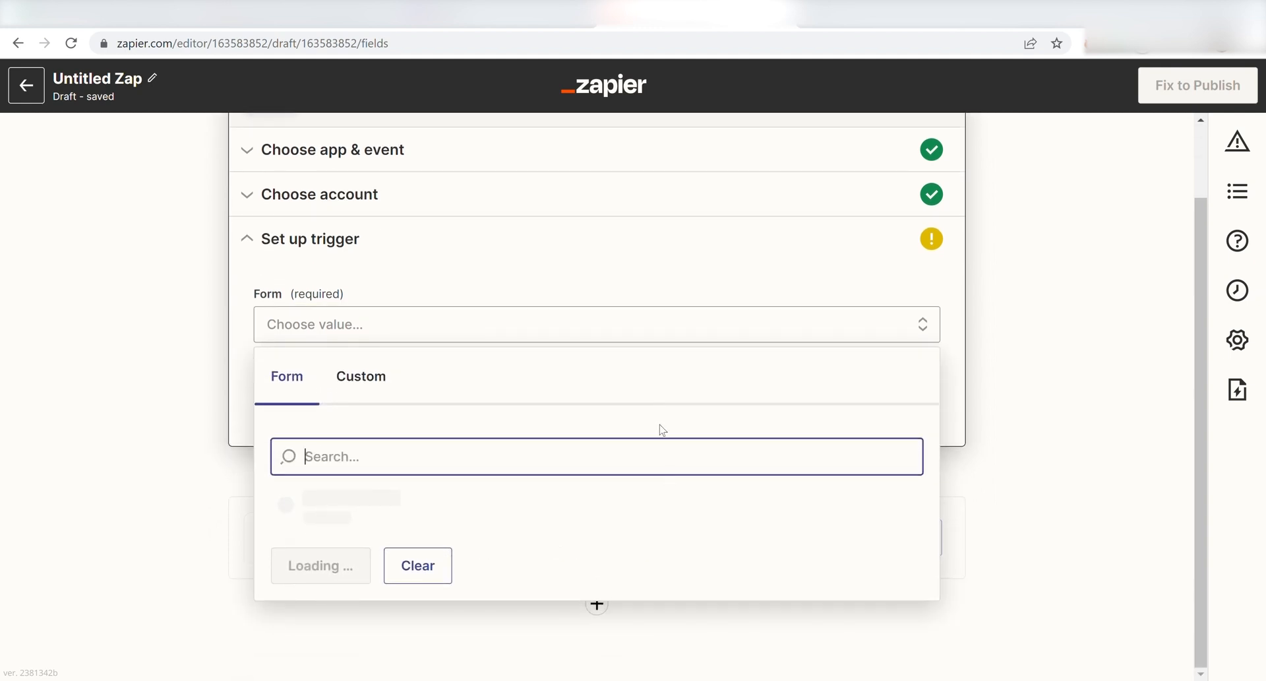
pyautogui.click(675, 509)
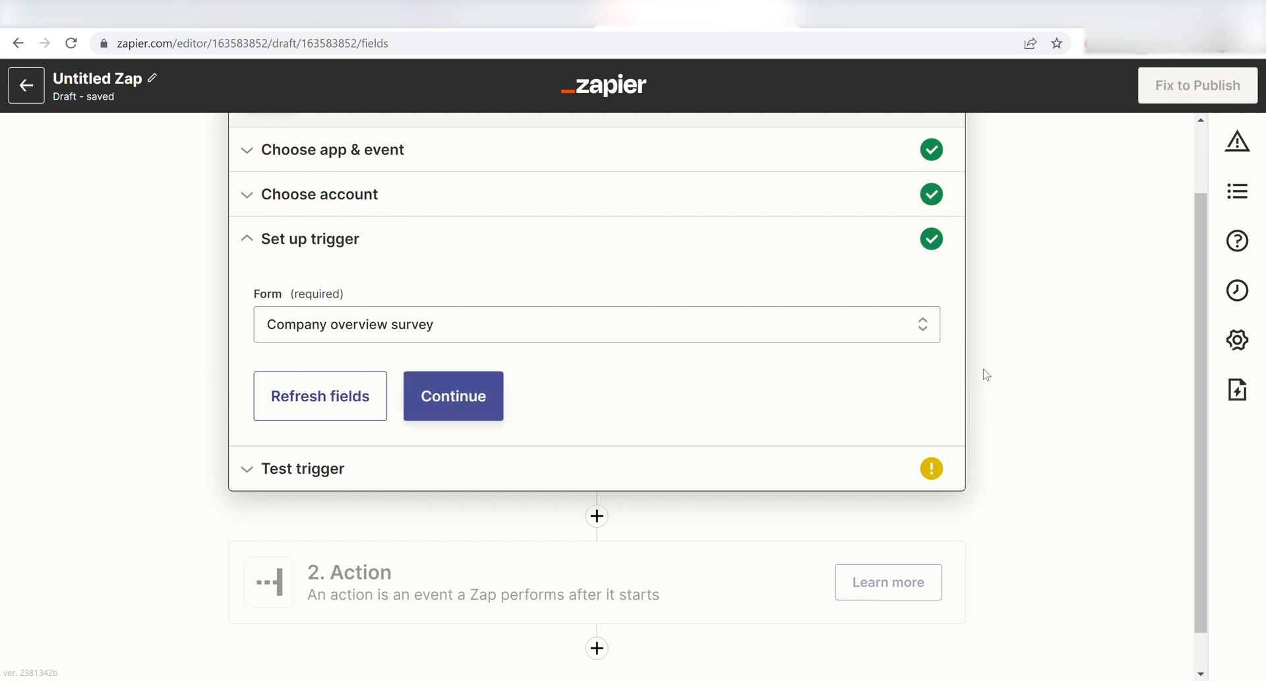
pyautogui.click(429, 395)
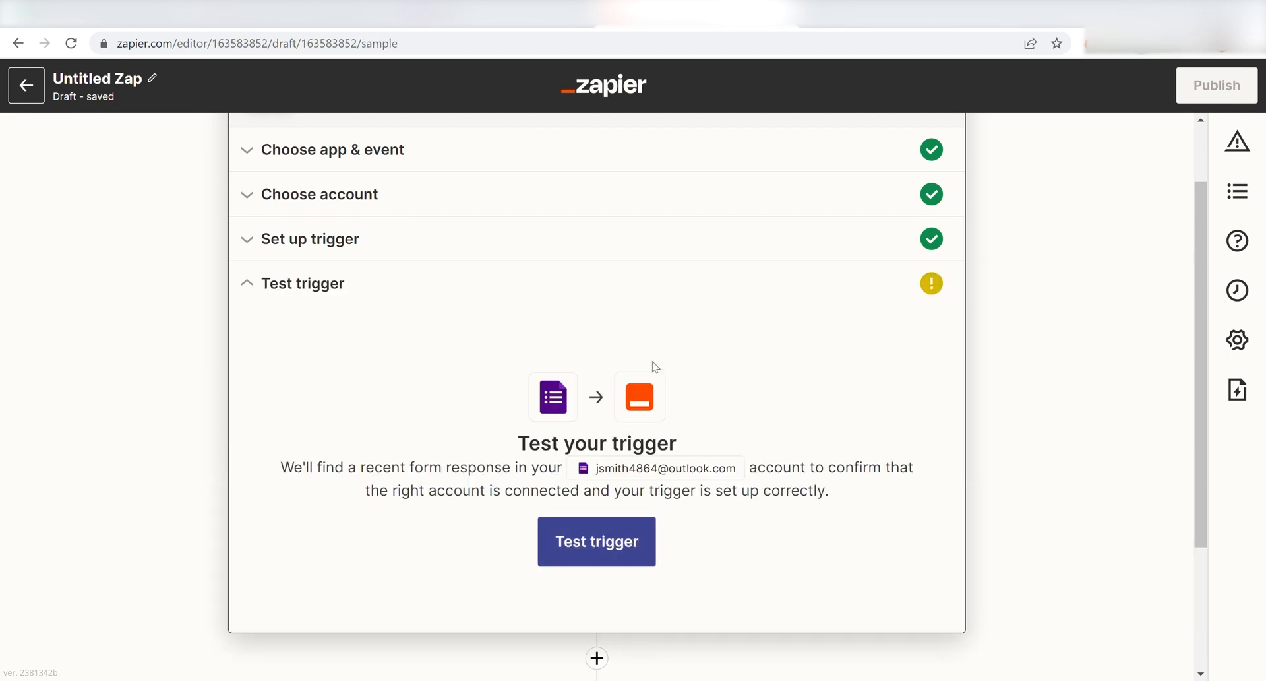
pyautogui.click(573, 539)
pyautogui.scroll(-3, 1036, 462)
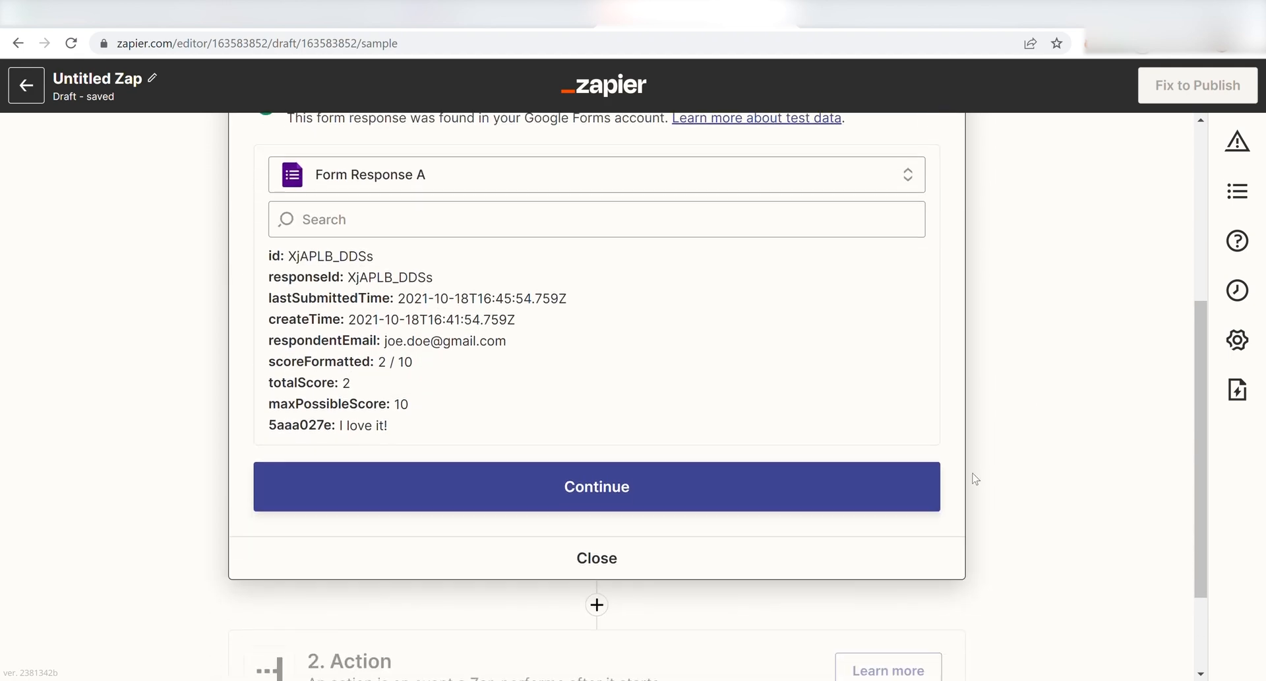
pyautogui.click(644, 499)
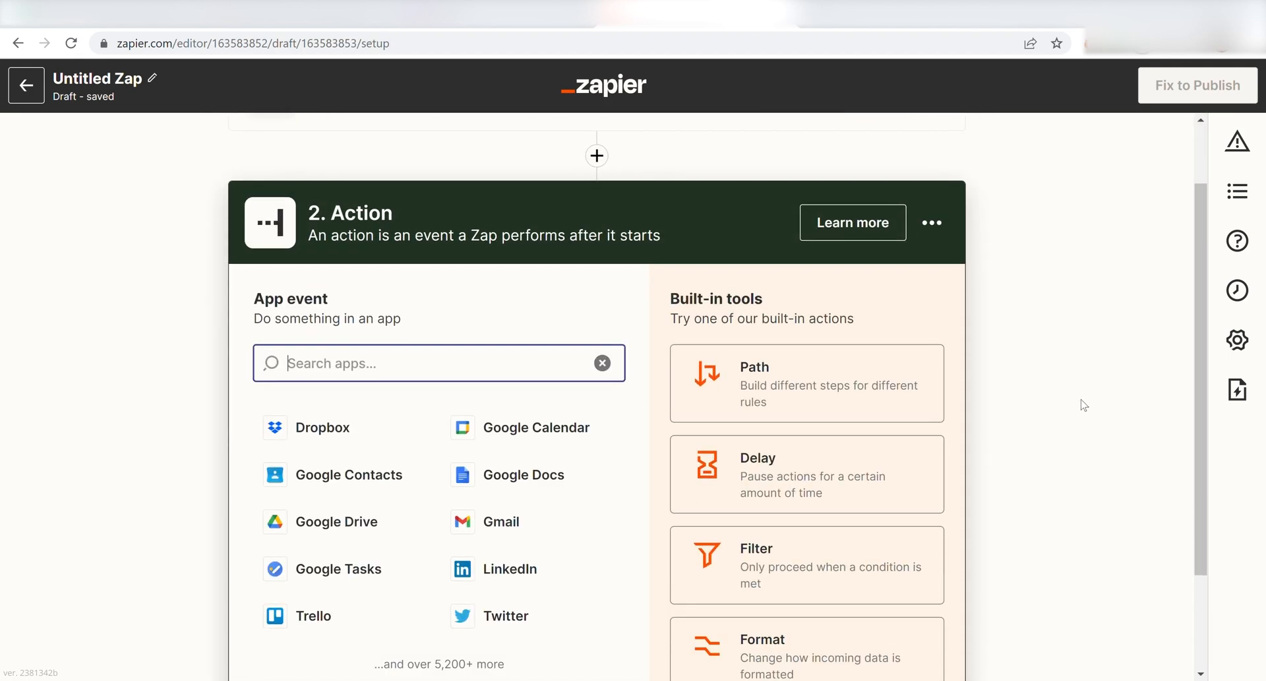
# Step: Set up the action step with Discord as the app and Send Channel Message as the event
pyautogui.write('discord')
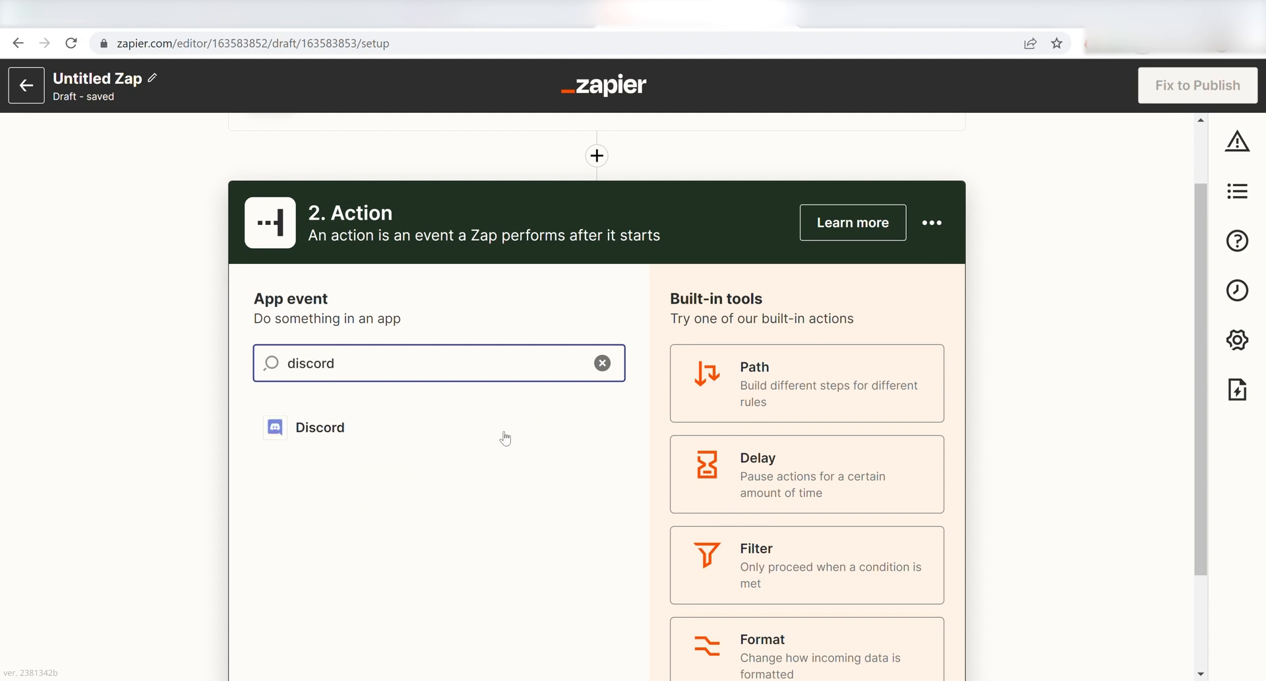
pyautogui.click(453, 441)
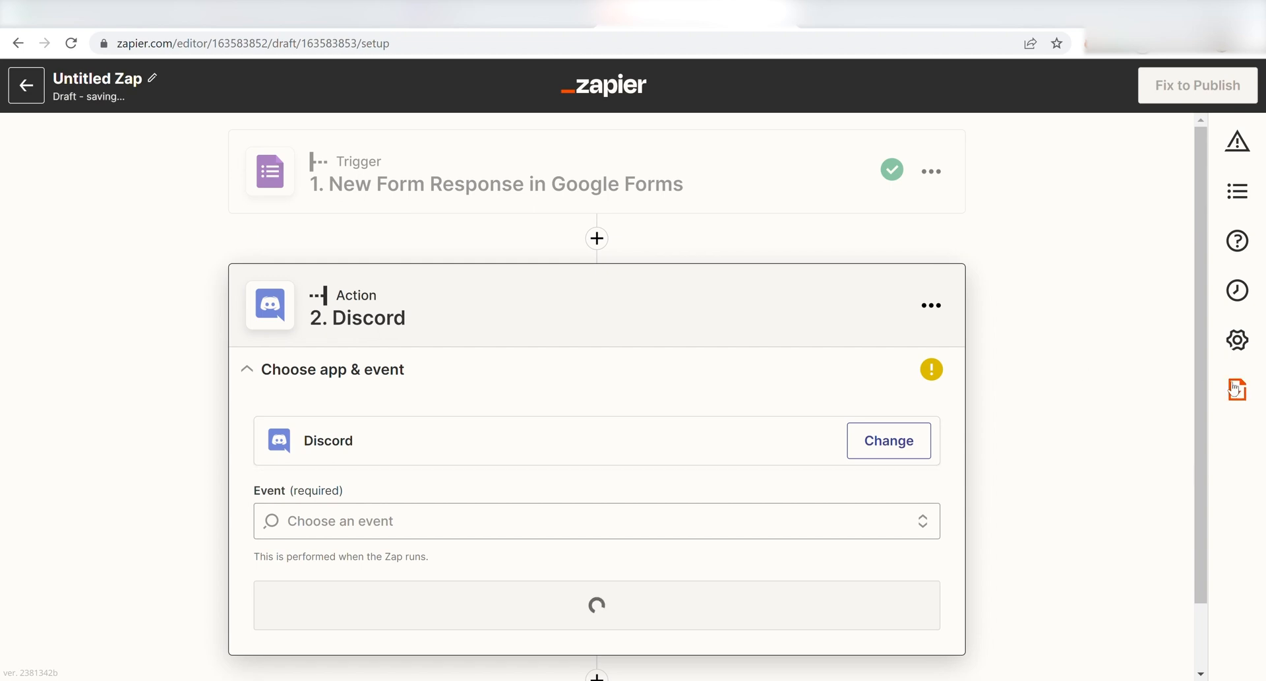
pyautogui.click(539, 455)
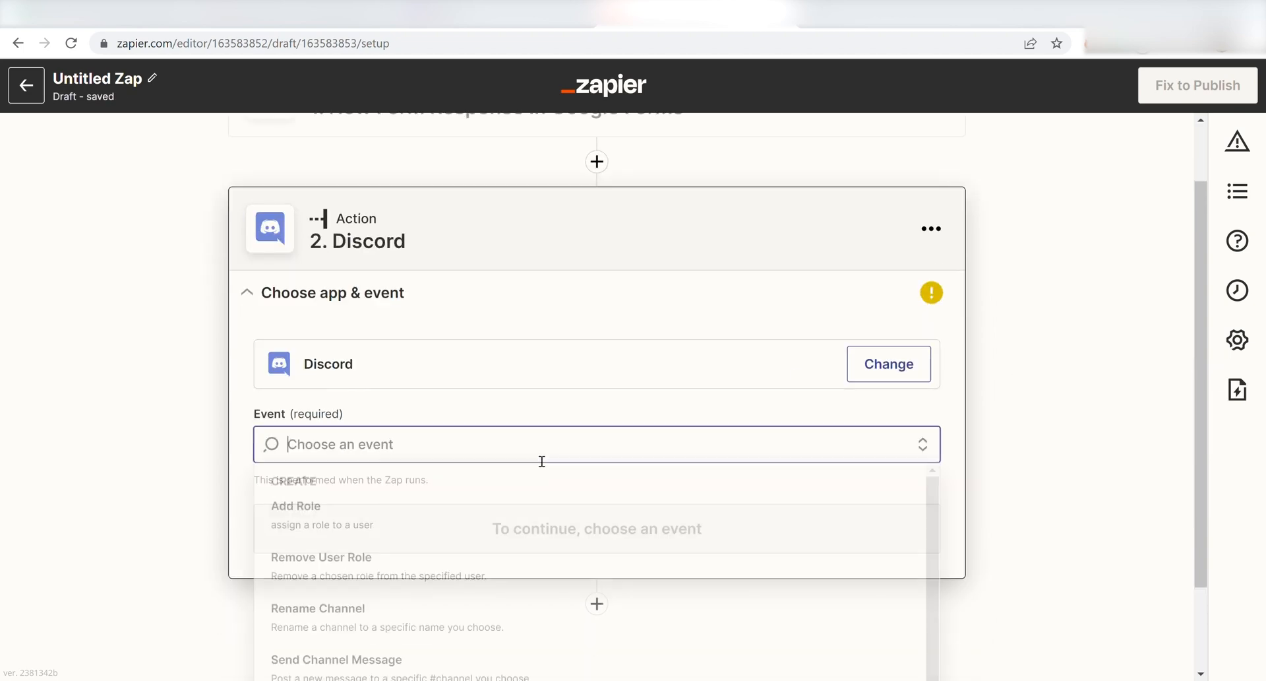
pyautogui.click(574, 565)
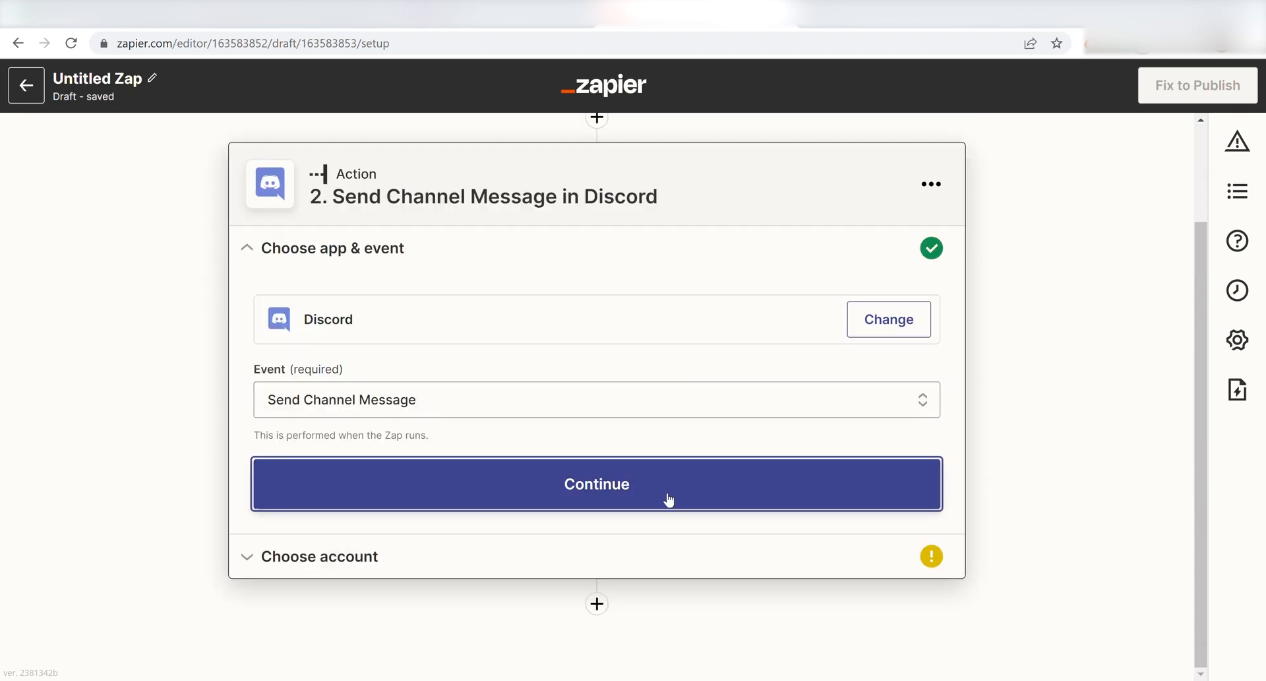
pyautogui.click(663, 496)
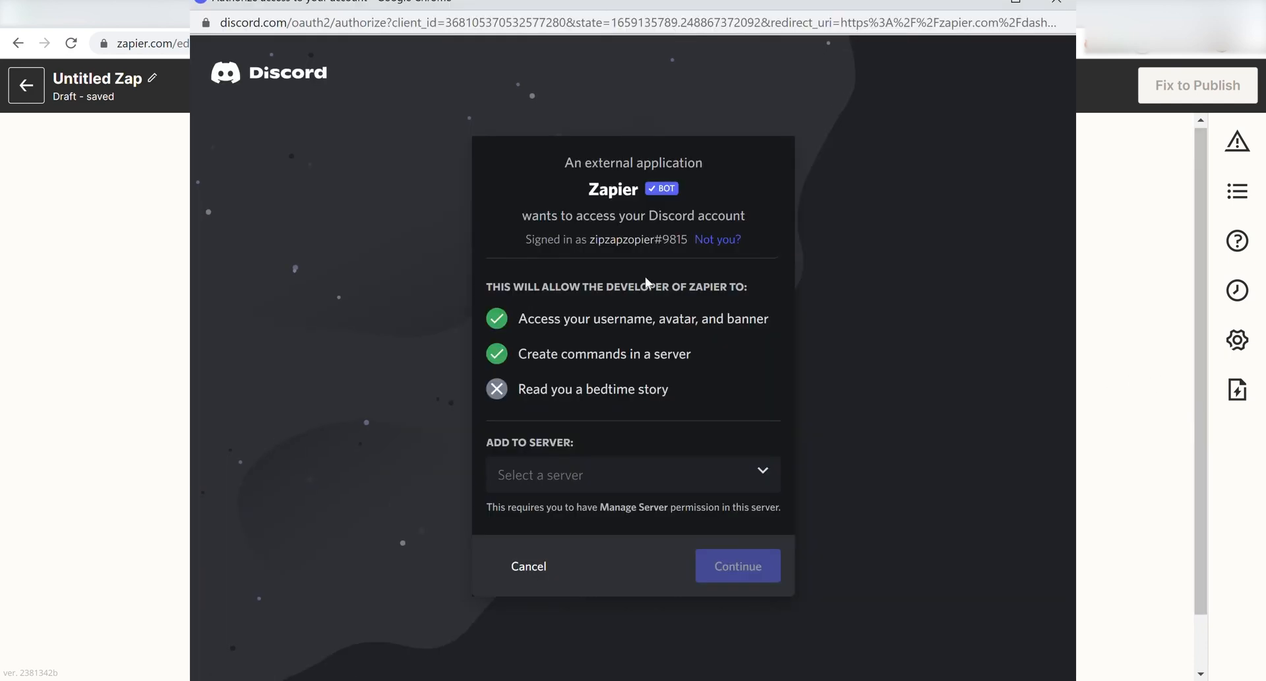
# Step: Authorize Zapier on the listed Discord tunes server with all permissions and continue with that connected account
pyautogui.click(759, 476)
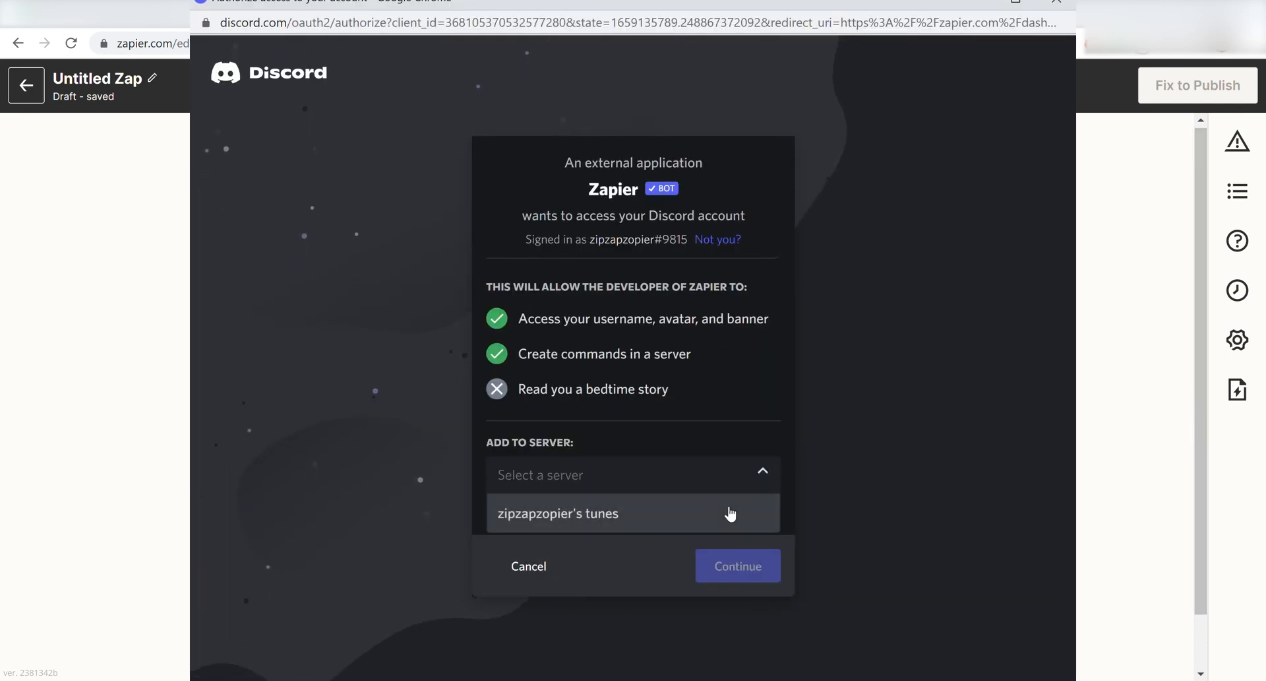
pyautogui.click(729, 515)
pyautogui.click(752, 565)
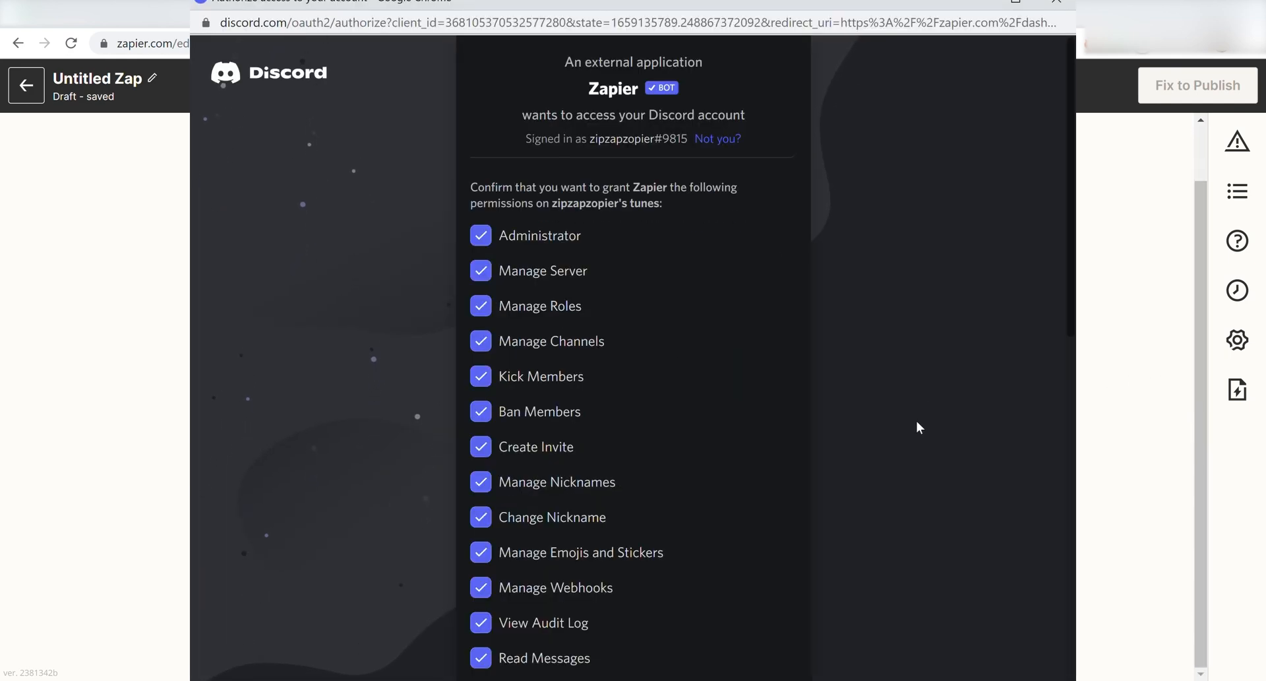
pyautogui.scroll(-8, 868, 416)
pyautogui.scroll(-5, 872, 380)
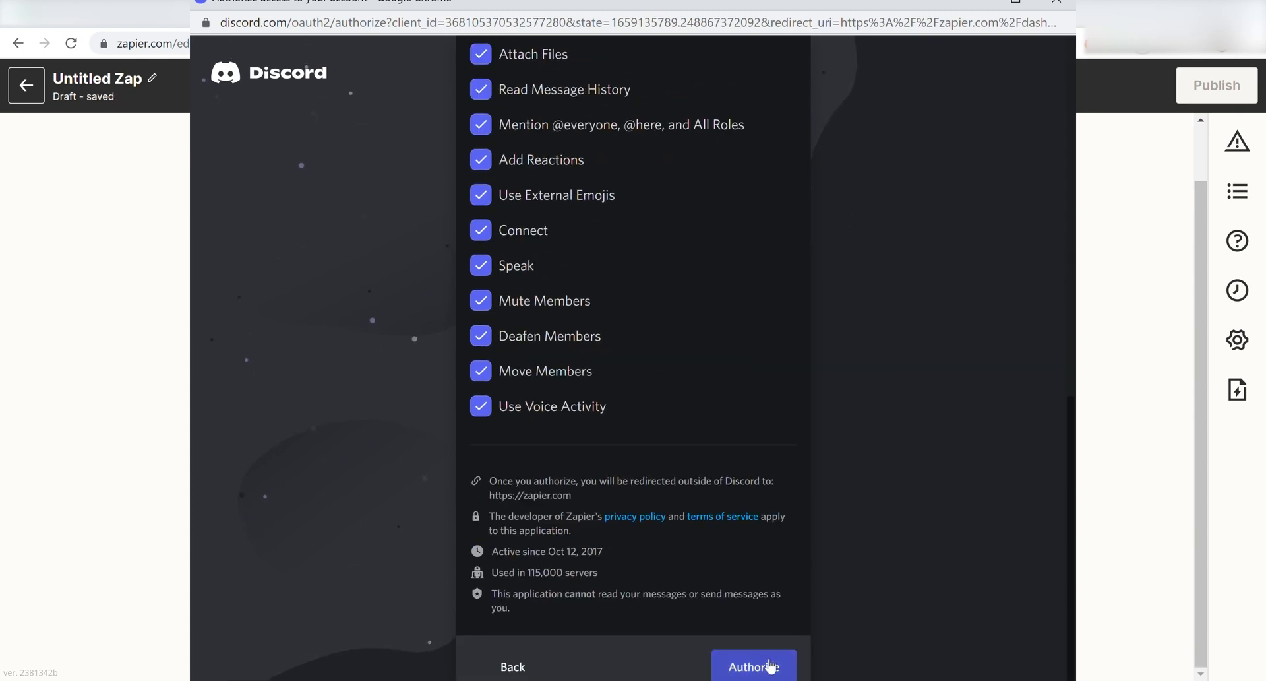
pyautogui.click(758, 667)
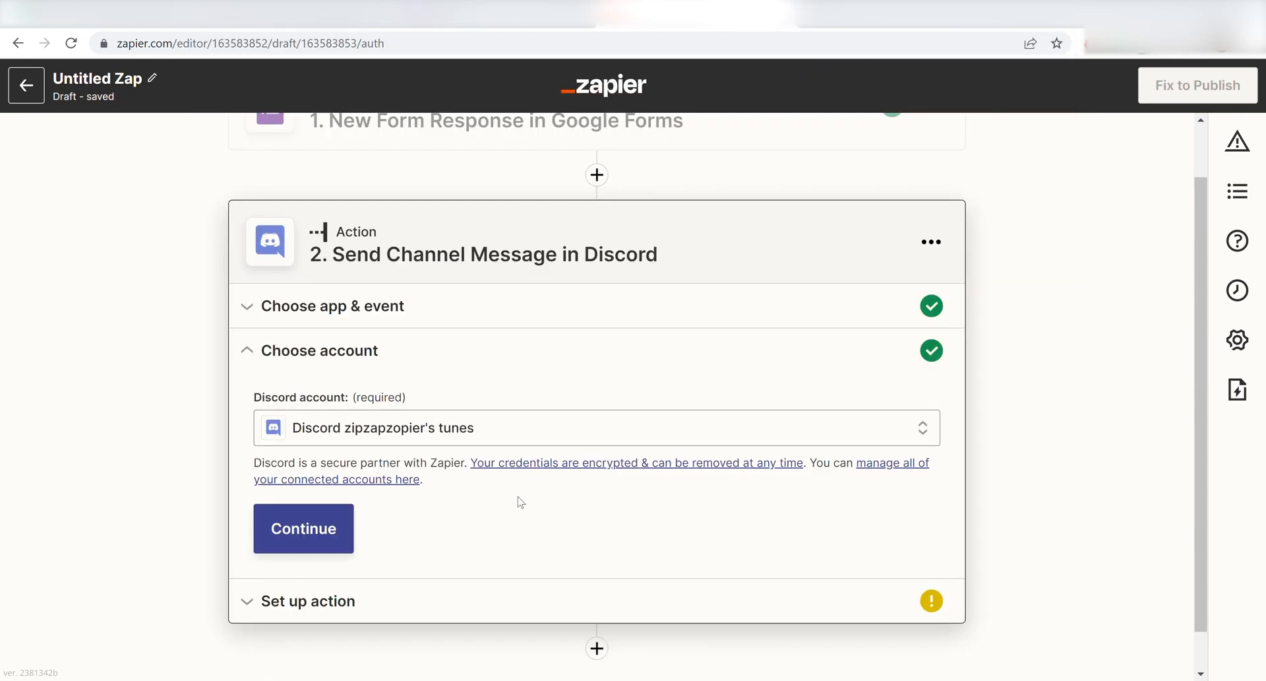
pyautogui.click(305, 532)
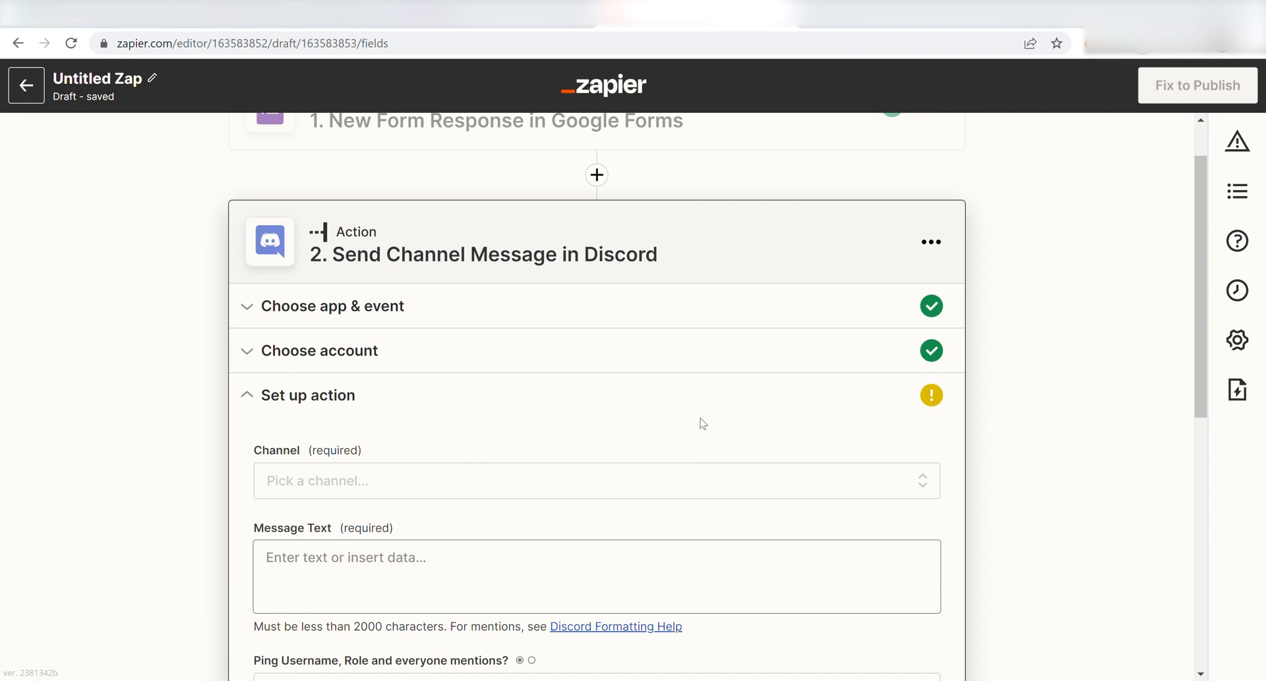
# Step: Set the Discord message's channel to general
pyautogui.scroll(-4, 703, 423)
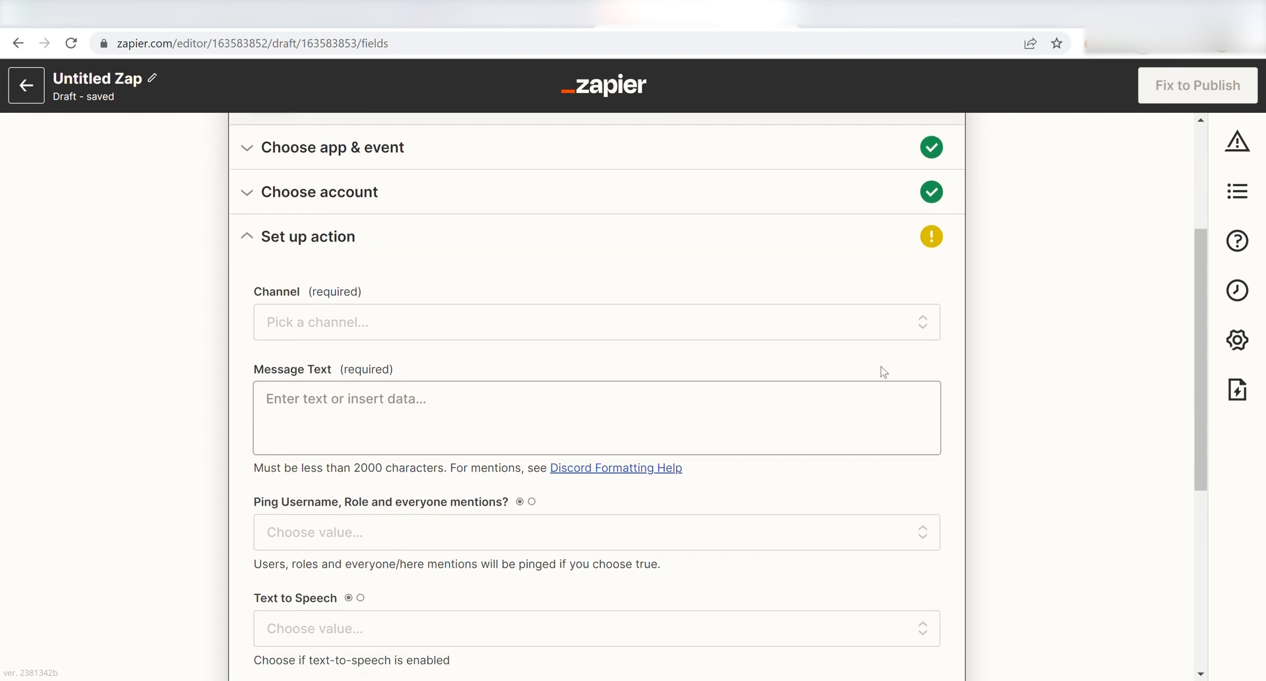
pyautogui.click(814, 328)
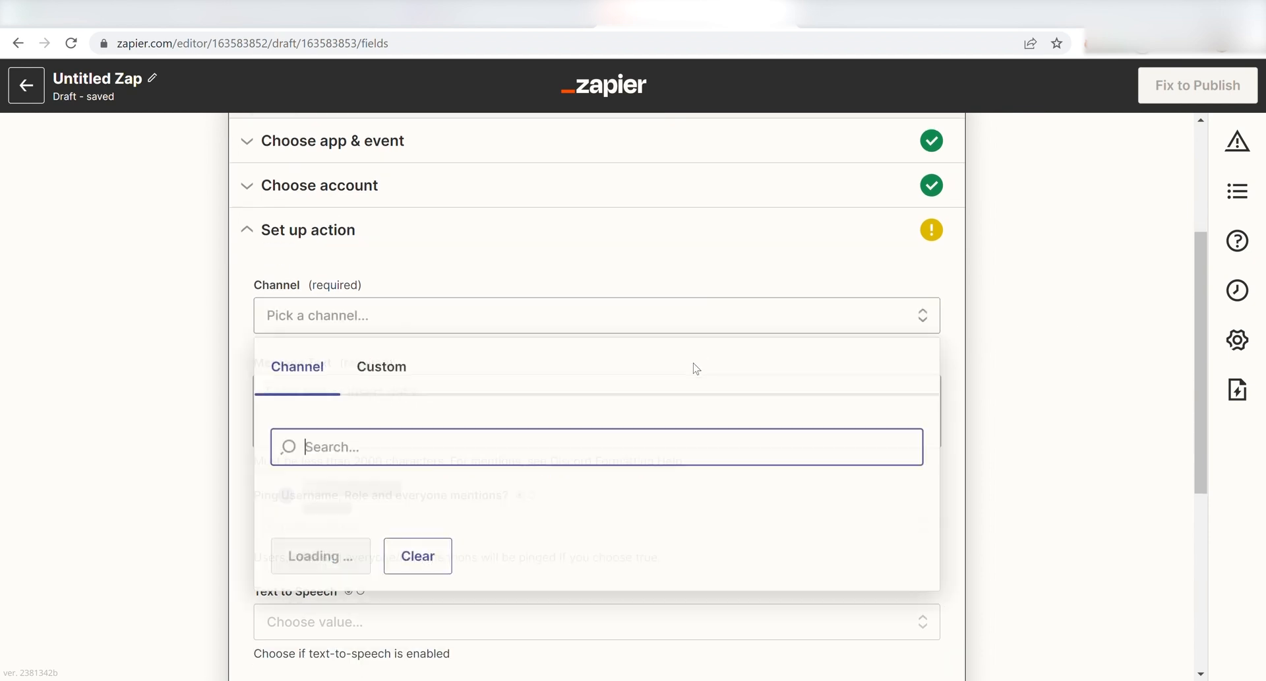
pyautogui.click(961, 410)
pyautogui.scroll(-2, 1055, 363)
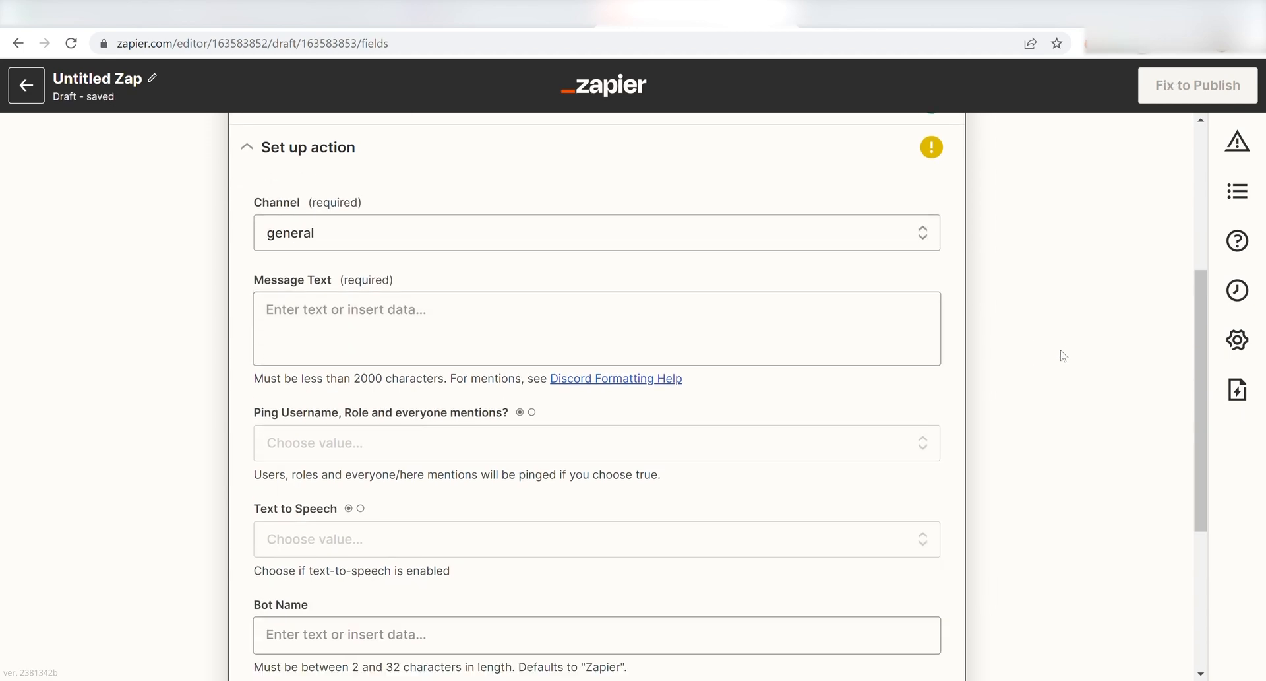
# Step: Compose the message text from the Respondent Email field followed by "has answered the question in google forms."
pyautogui.click(921, 316)
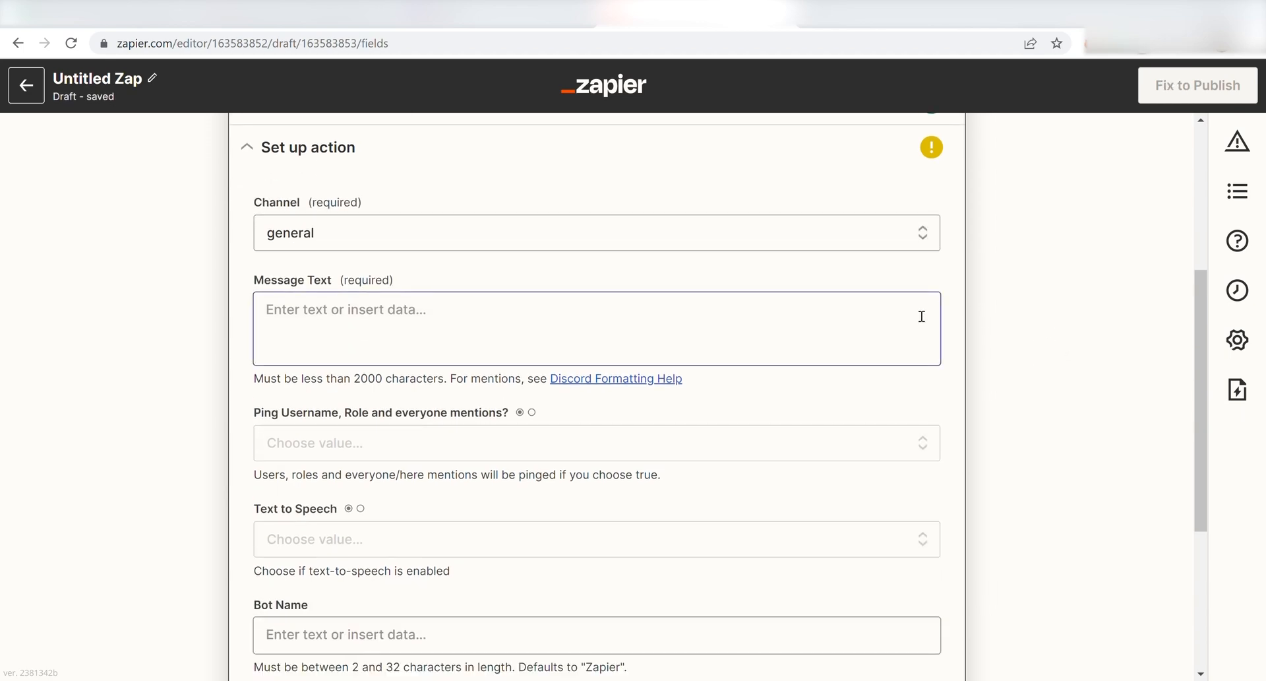
pyautogui.click(651, 325)
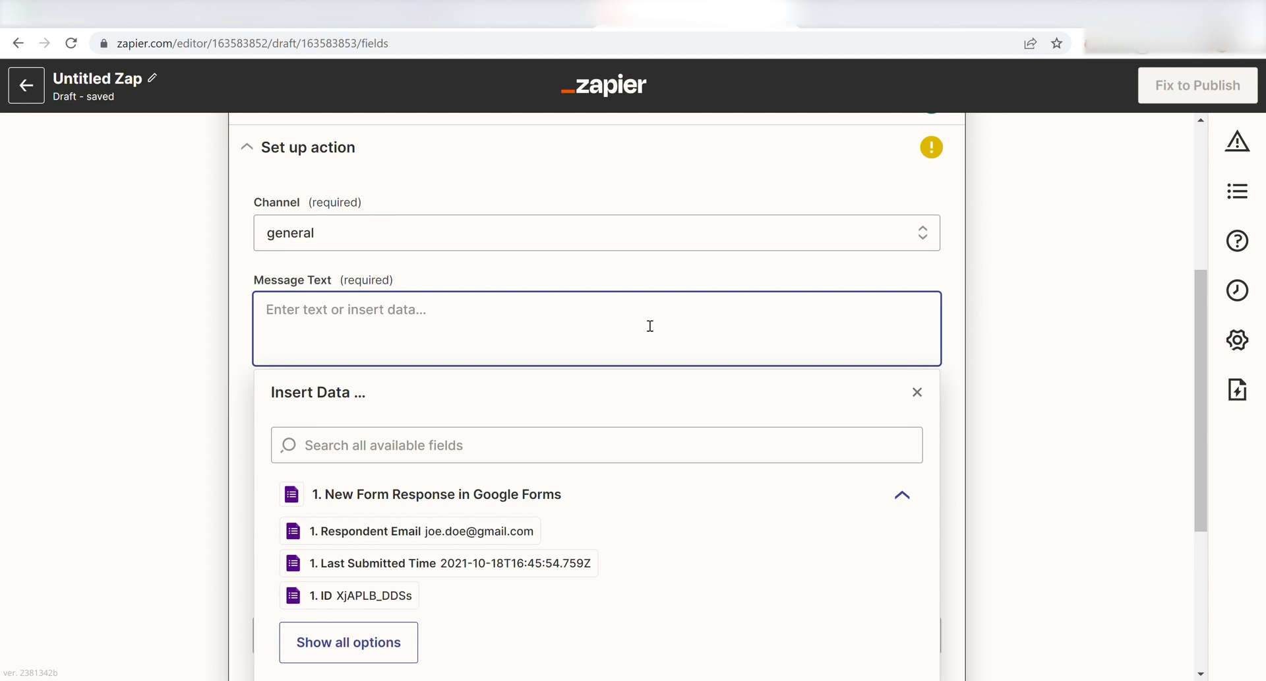
pyautogui.click(511, 536)
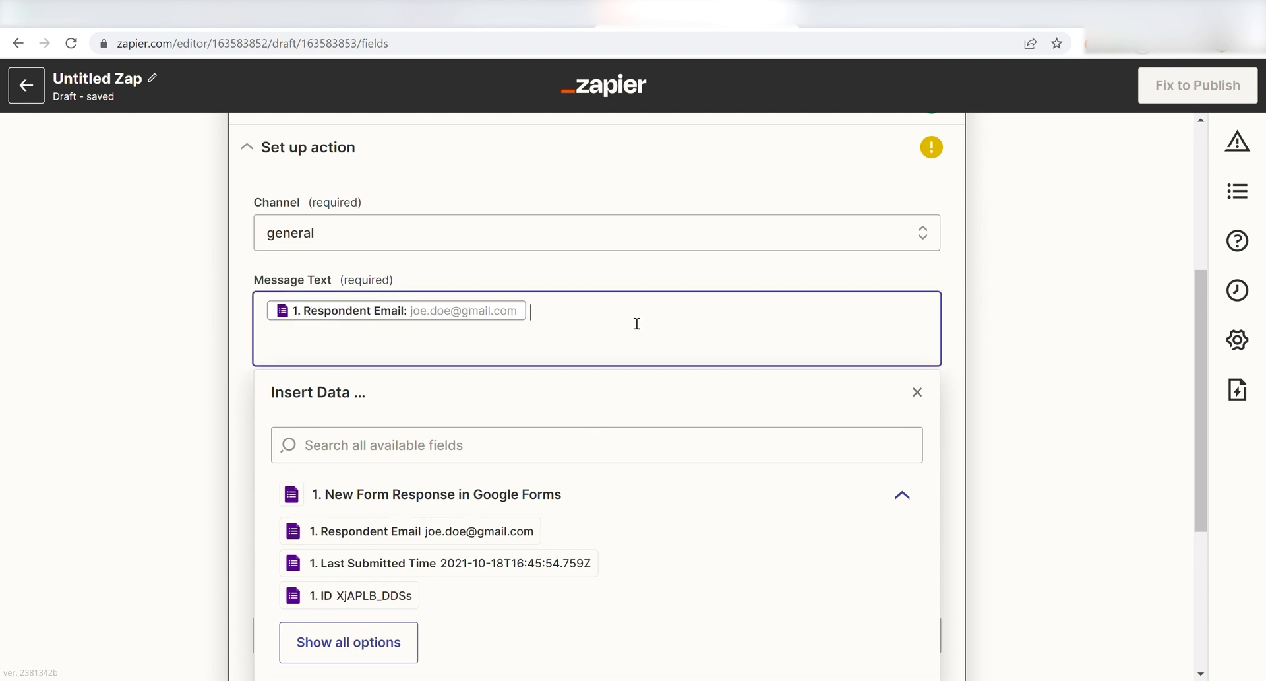
pyautogui.write('has answered the question in goo')
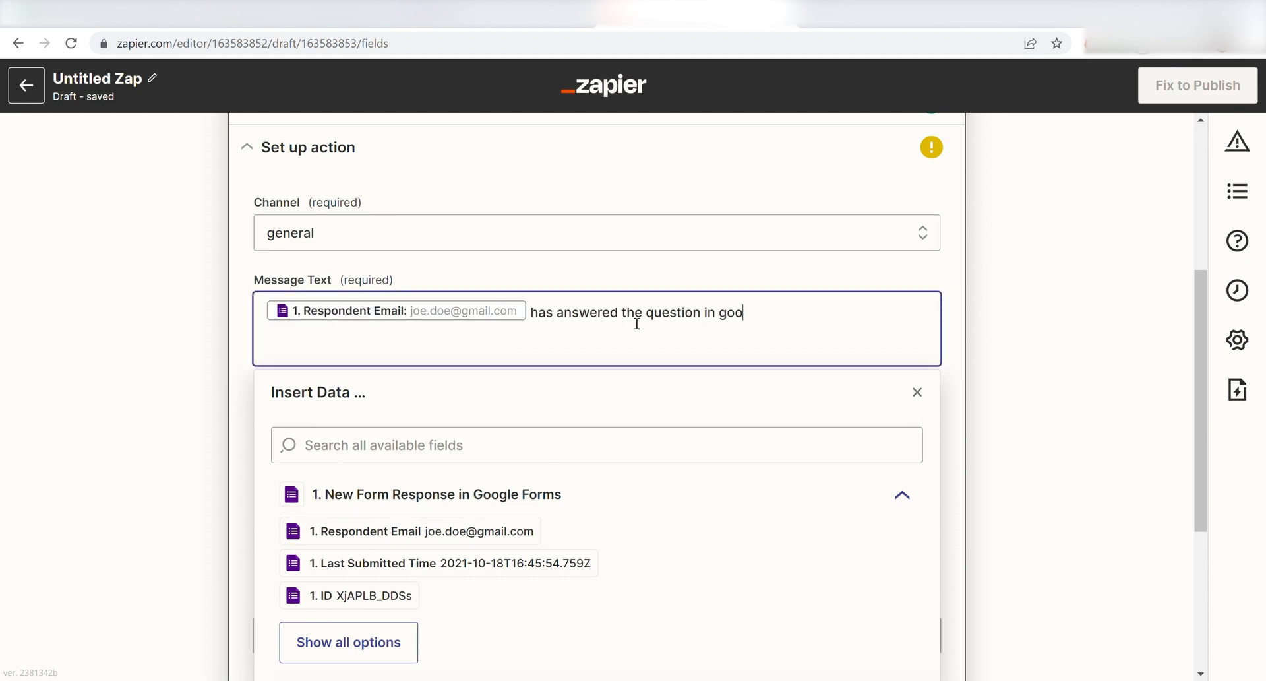
pyautogui.write('gle forms')
# Step: Add the form's "How do you feel about zapier?" answer field on a new line of the message text
pyautogui.click(351, 639)
pyautogui.scroll(-3, 422, 581)
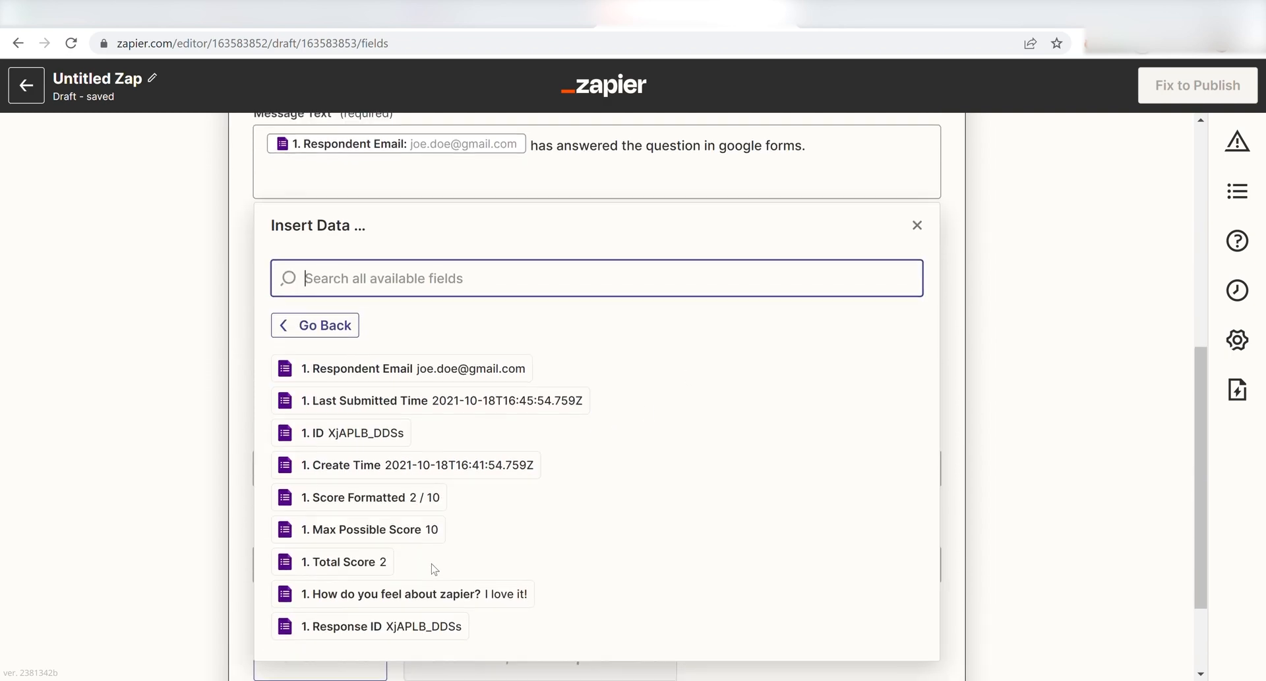
pyautogui.scroll(-1, 433, 568)
pyautogui.click(488, 517)
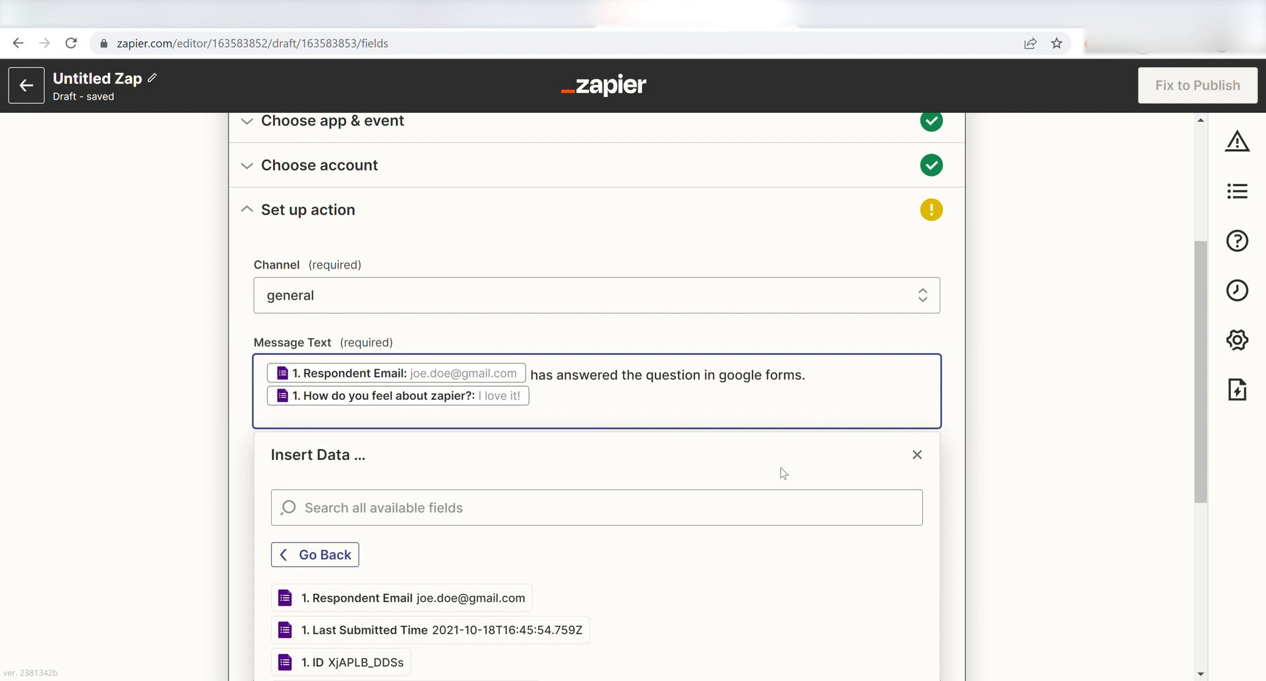
pyautogui.click(212, 447)
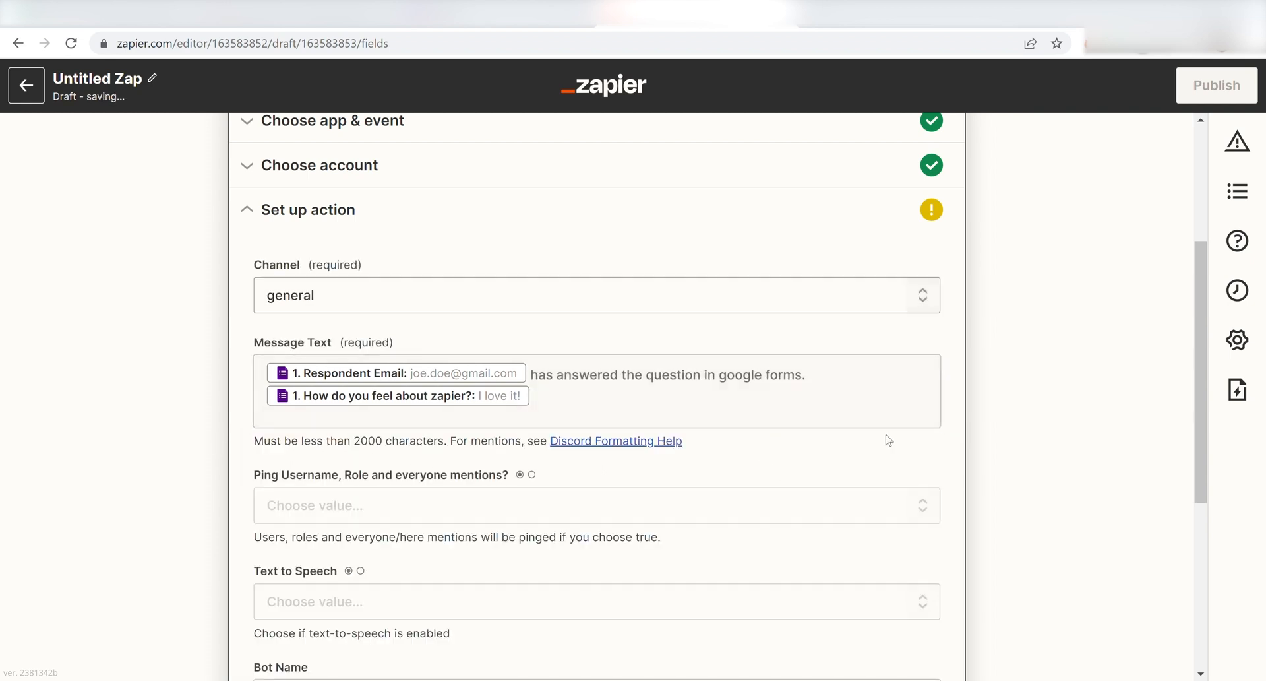
# Step: Set both the username, role and everyone mention pinging and the text-to-speech option of the Discord message to False
pyautogui.scroll(-1, 989, 435)
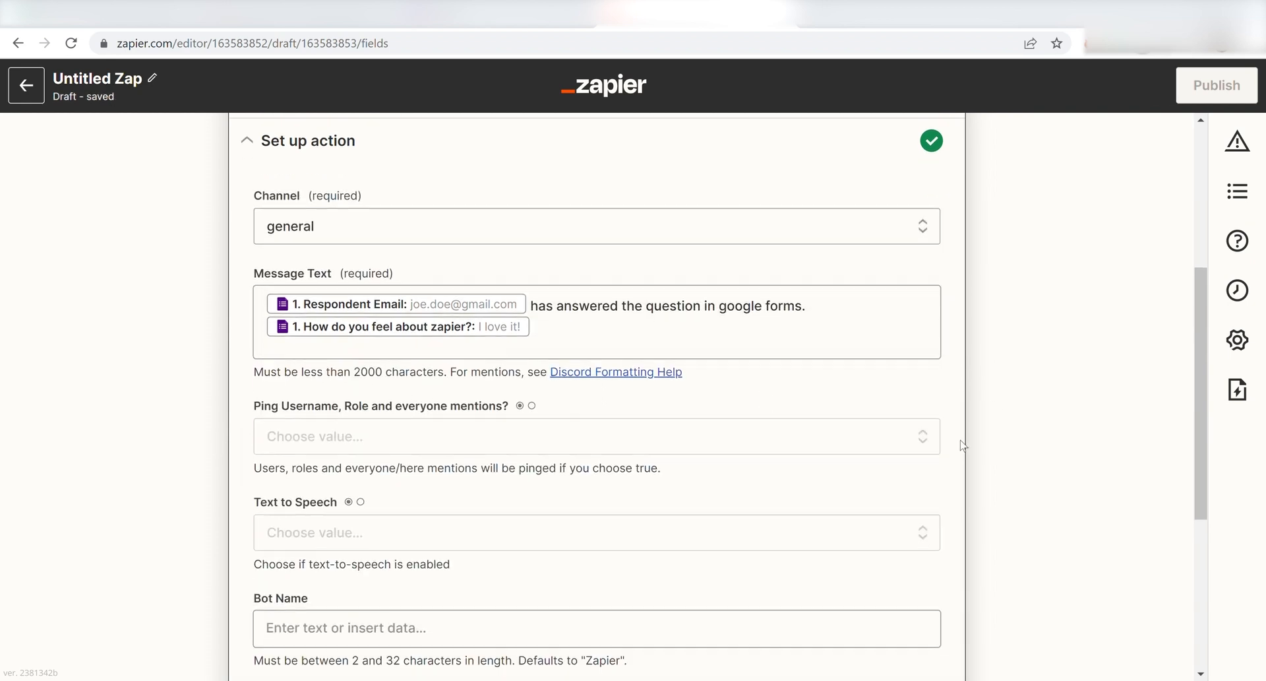
pyautogui.click(597, 432)
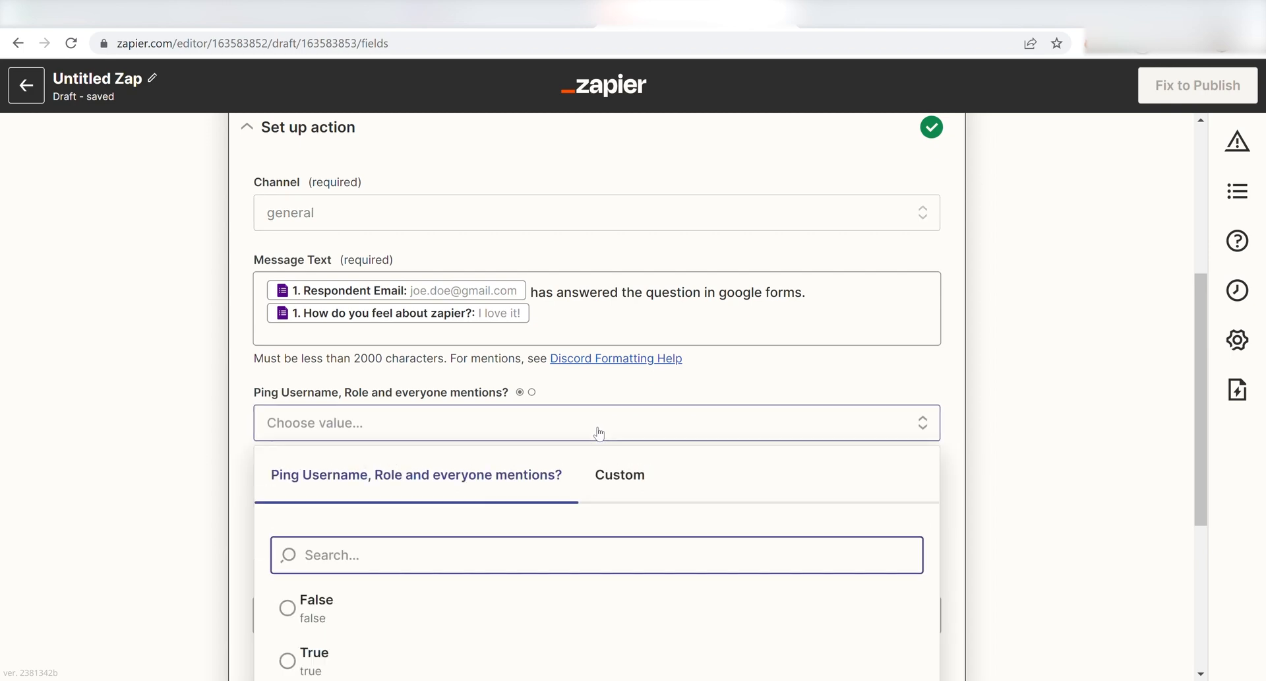
pyautogui.click(510, 607)
pyautogui.scroll(-2, 568, 362)
pyautogui.click(568, 356)
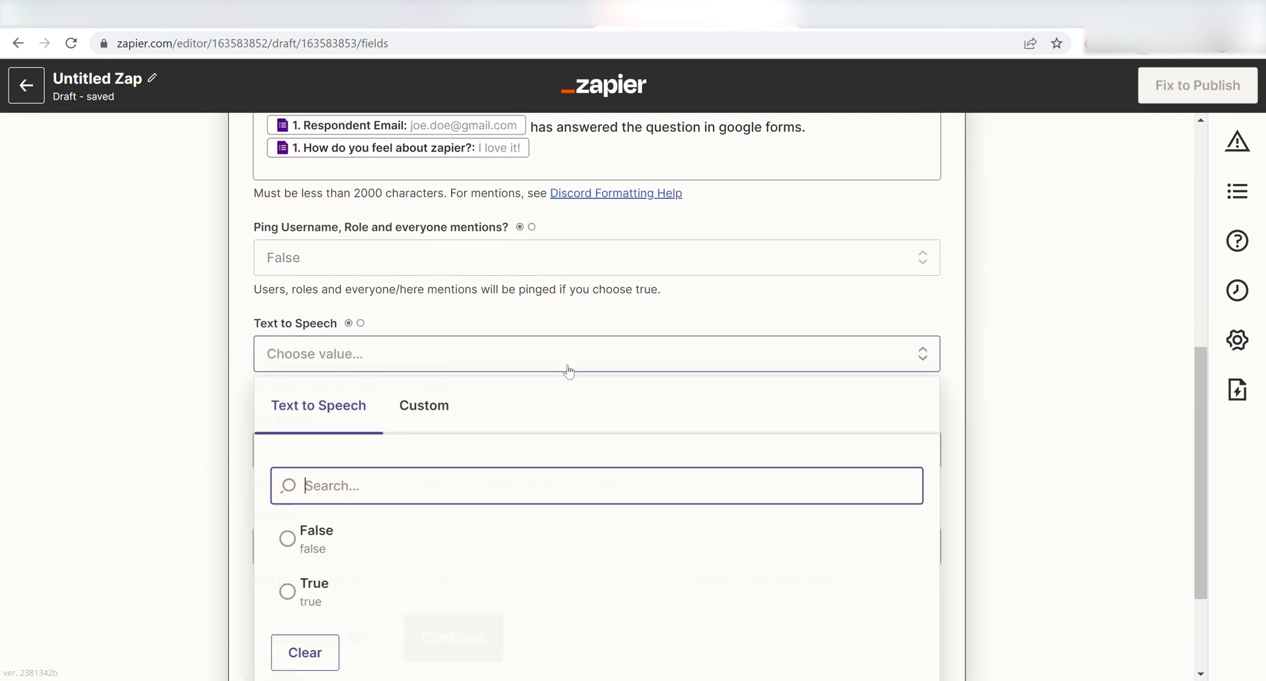
pyautogui.click(413, 546)
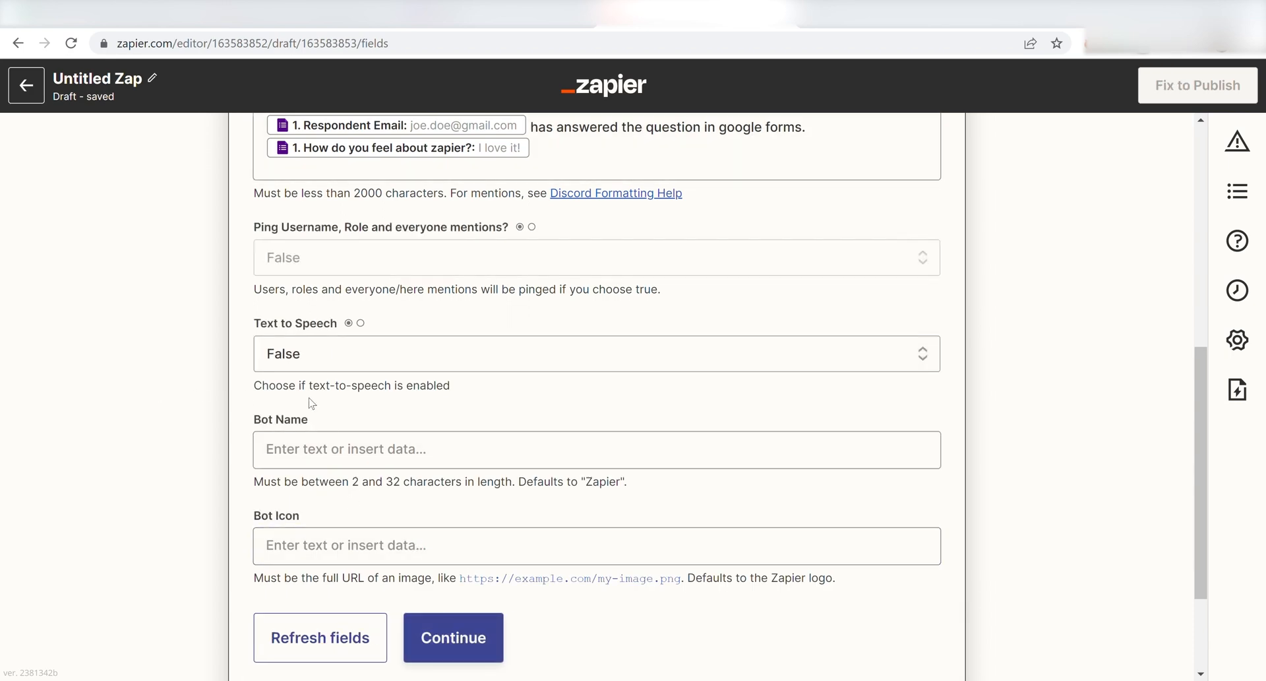
# Step: Name the Discord bot SurveyBot and continue from the action setup to its test stage
pyautogui.click(405, 463)
pyautogui.write('SurveyBot')
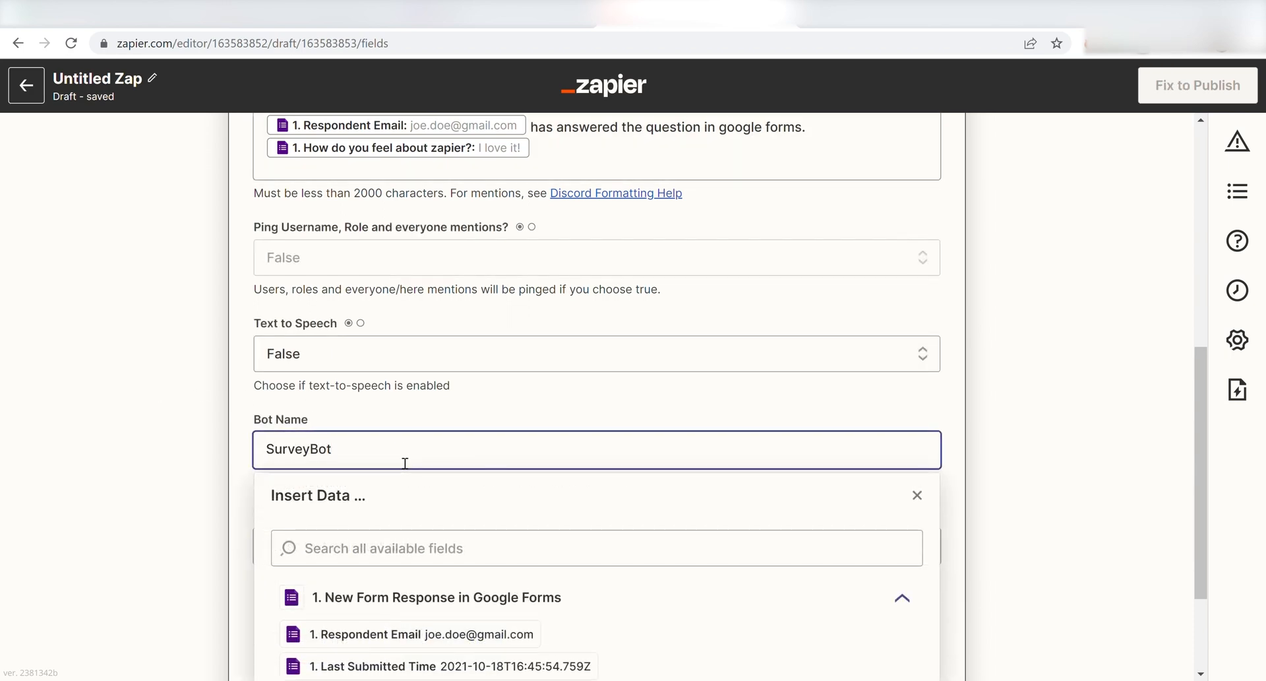
pyautogui.click(108, 444)
pyautogui.click(455, 637)
pyautogui.scroll(-3, 1134, 319)
pyautogui.click(316, 528)
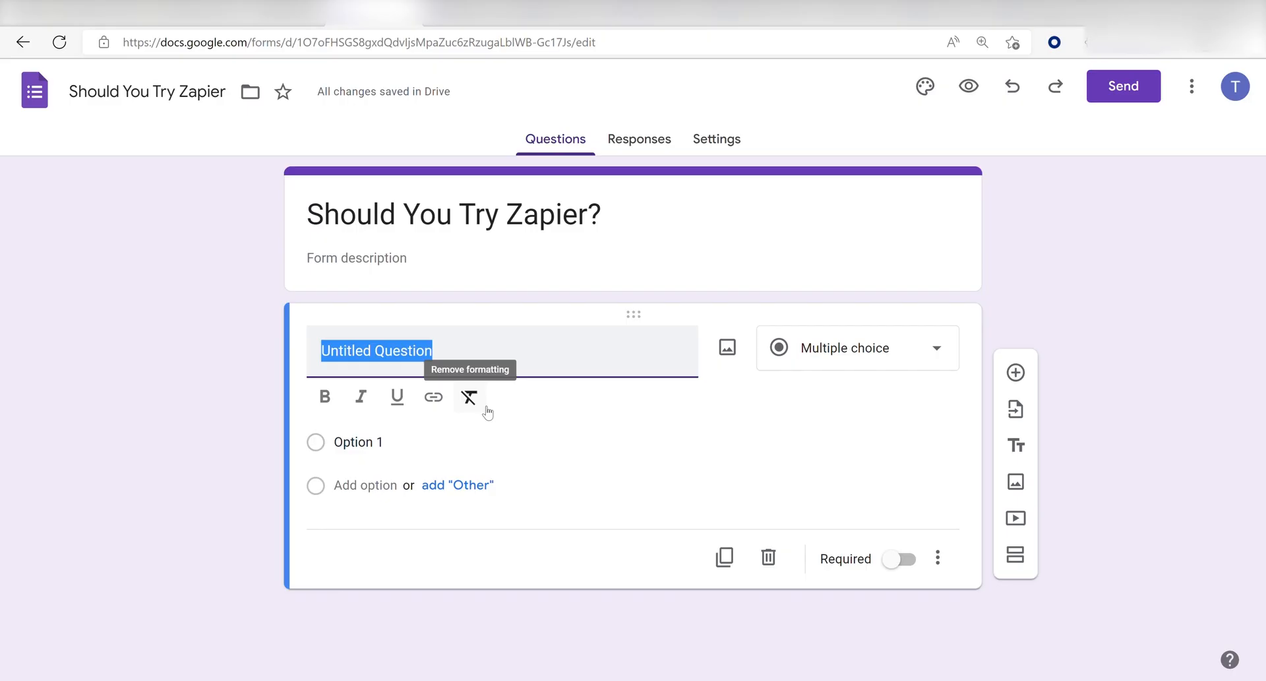
# Step: In the Google Forms form, title the untitled multiple-choice question "Should You Try Zapier?"
pyautogui.write('Should You ')
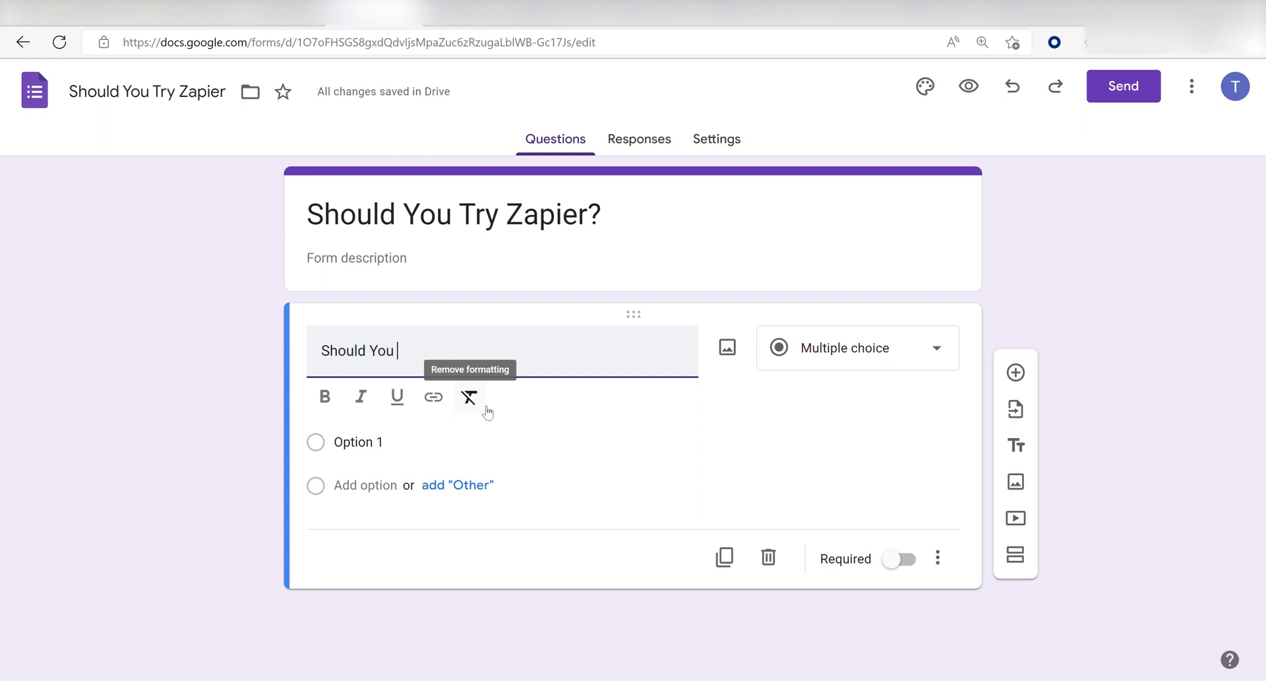
pyautogui.write('Try ')
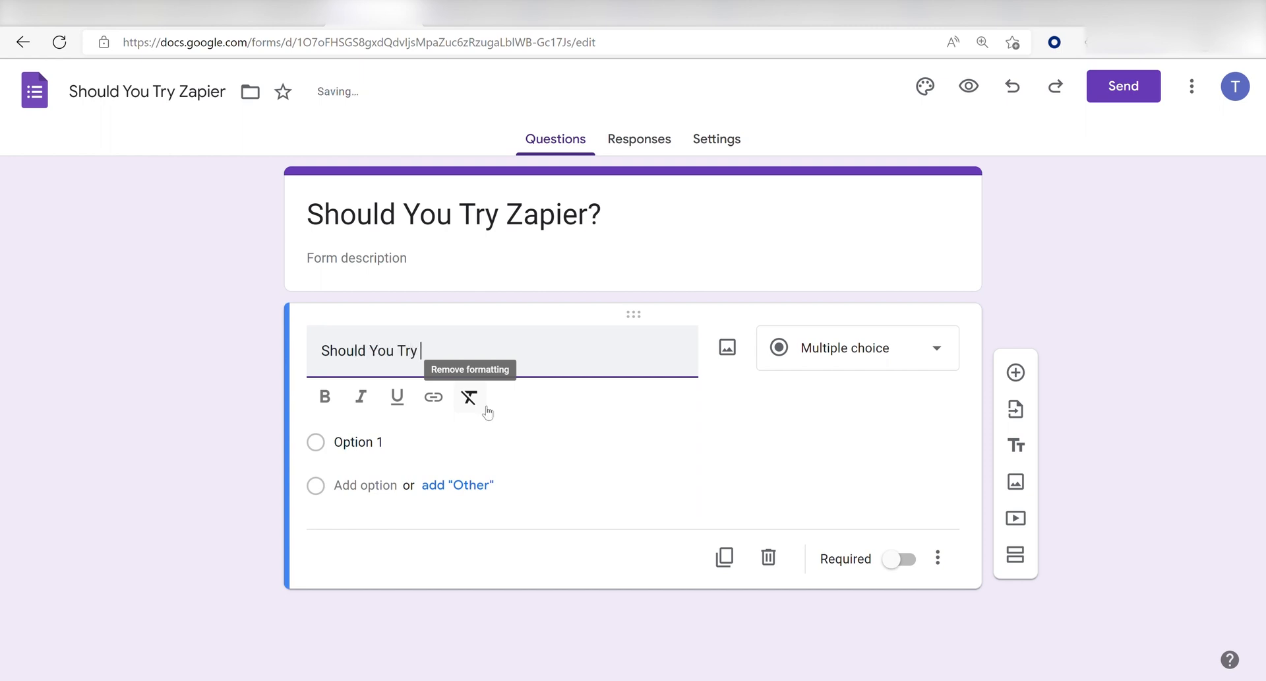
pyautogui.write('Zapier')
# Step: Give the multiple-choice question the answer options "Yes" and "YESSSS"
pyautogui.click(399, 451)
pyautogui.write('Yes')
pyautogui.press('Return')
pyautogui.write('YESSSSSS')
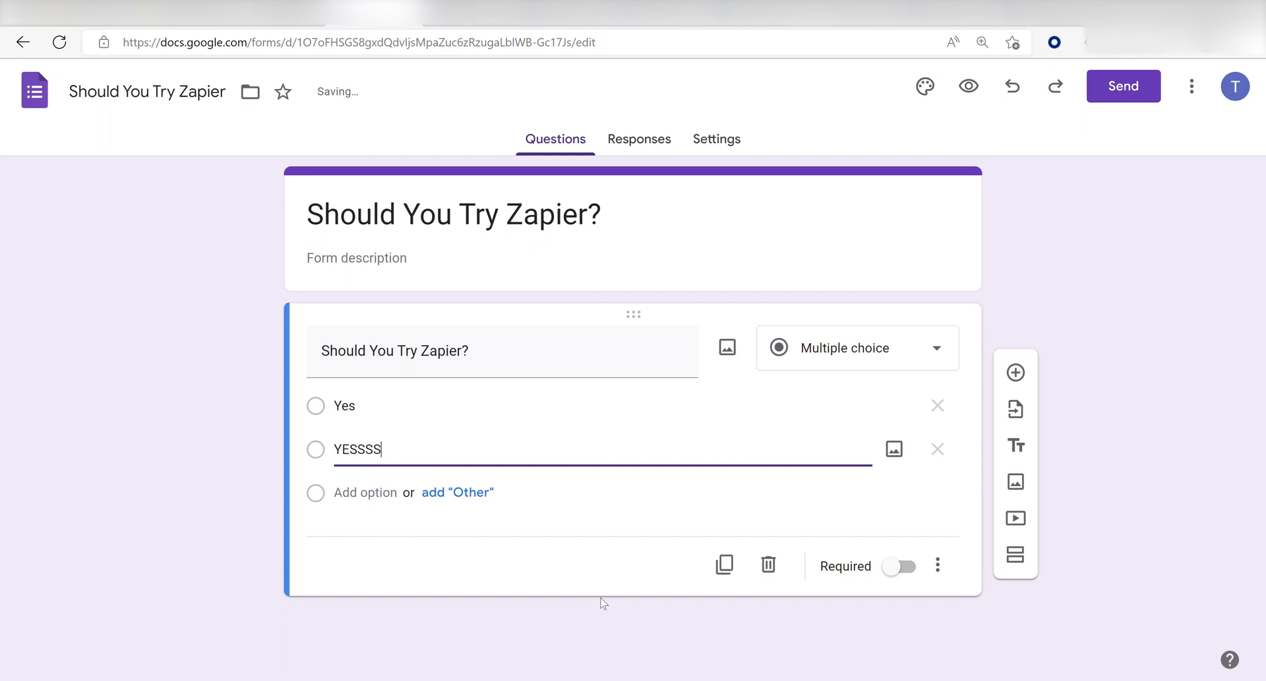